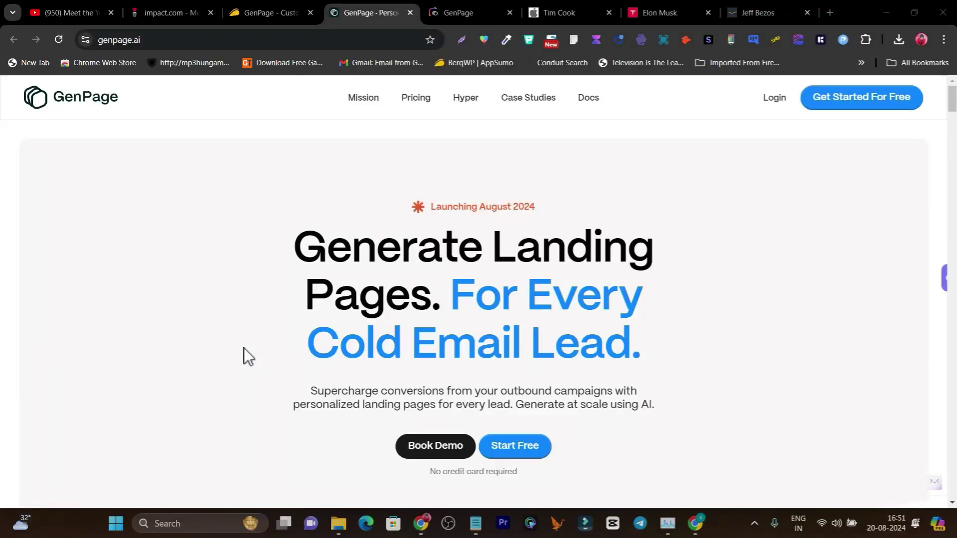
# Open the GenPage Campaigns page.
pyautogui.scroll(-3, 255, 309)
pyautogui.scroll(-6, 259, 308)
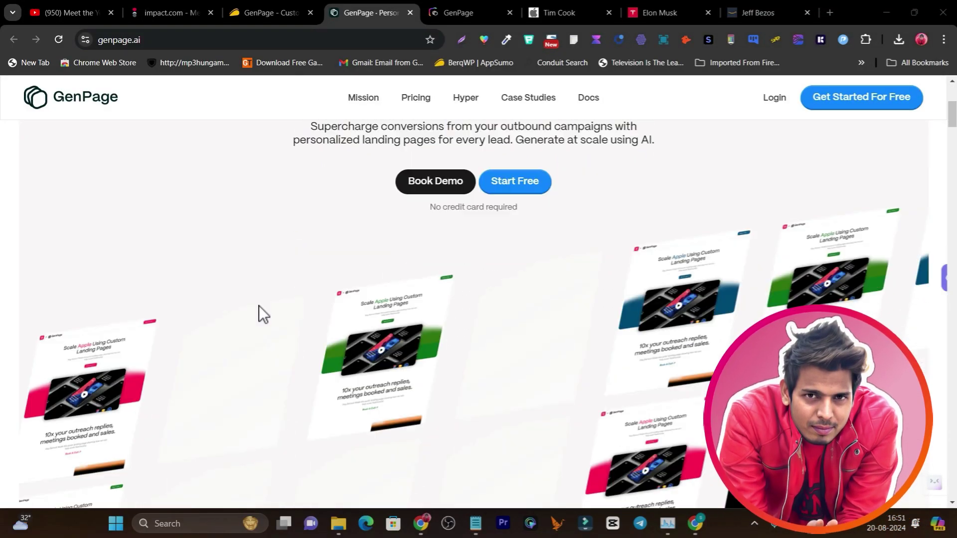
pyautogui.scroll(8, 258, 309)
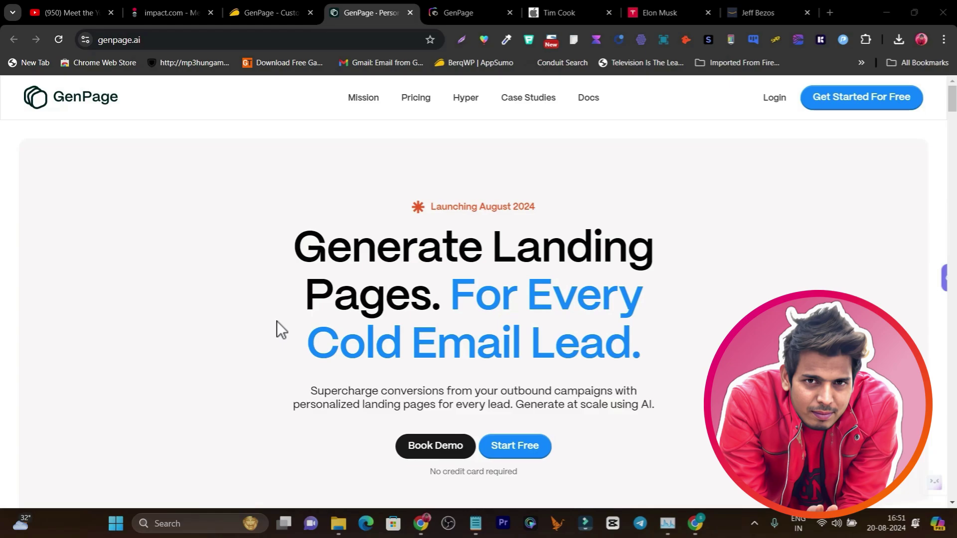
pyautogui.scroll(-4, 276, 320)
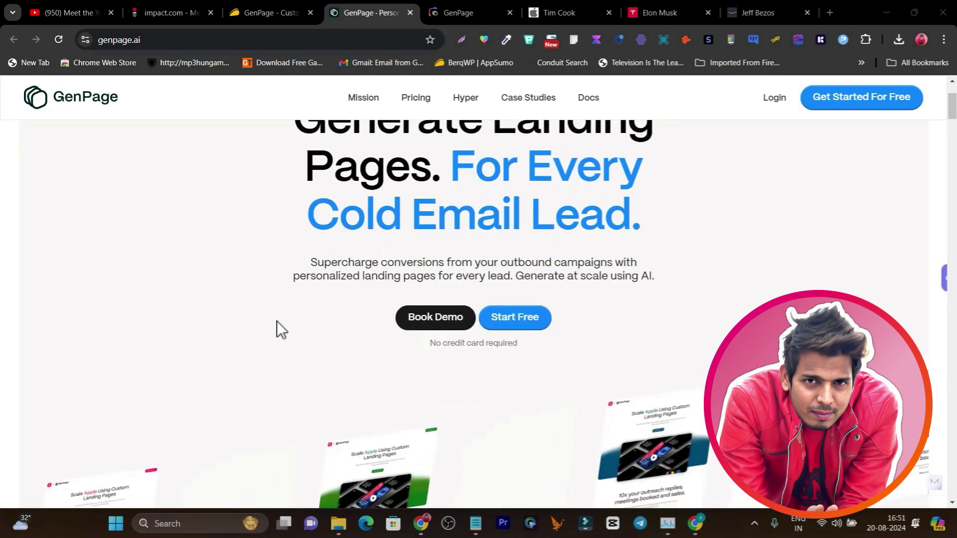
pyautogui.scroll(-5, 277, 321)
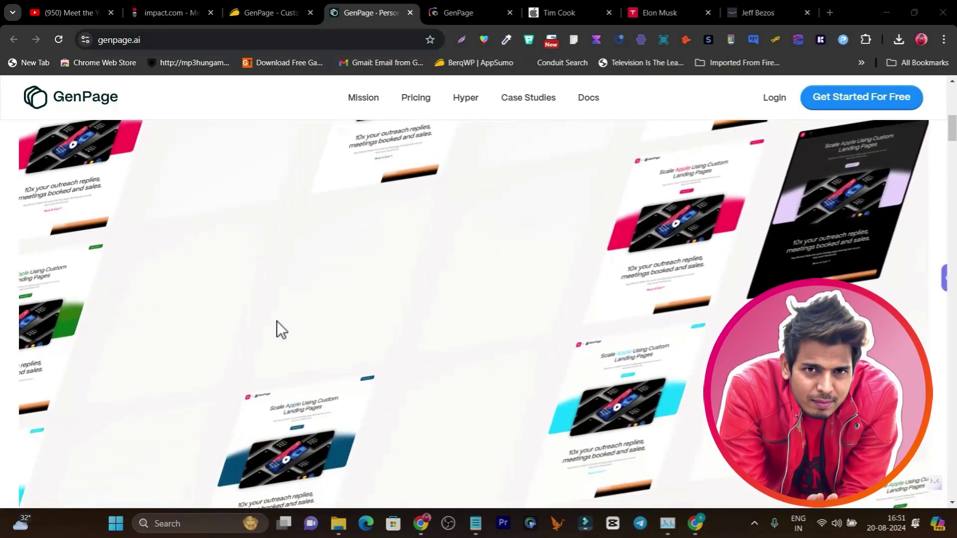
pyautogui.scroll(-6, 277, 321)
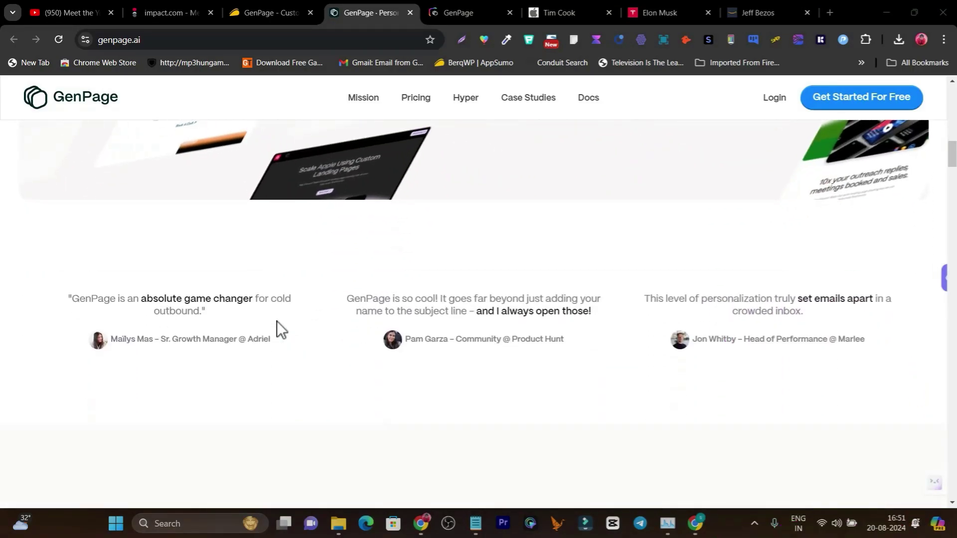
pyautogui.scroll(-7, 276, 321)
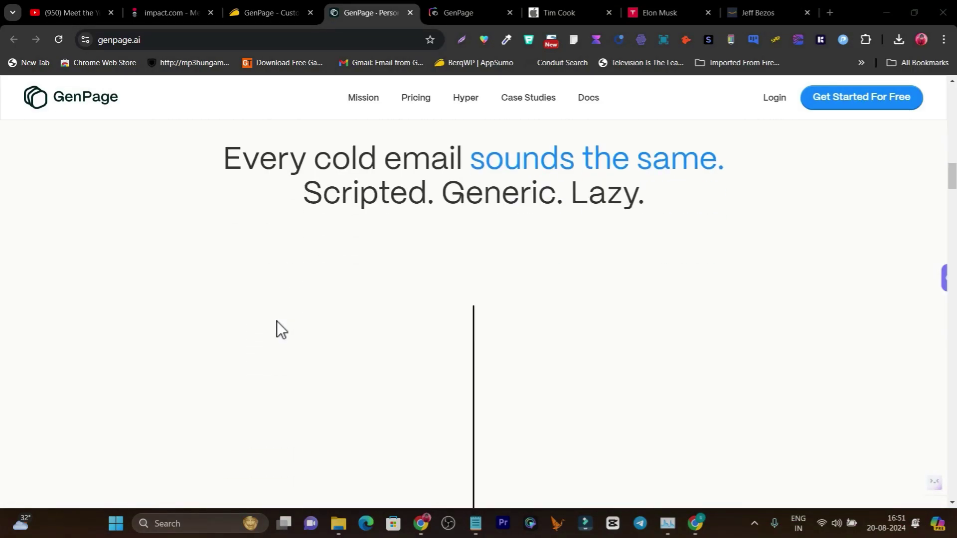
pyautogui.scroll(-4, 277, 320)
pyautogui.scroll(8, 474, 318)
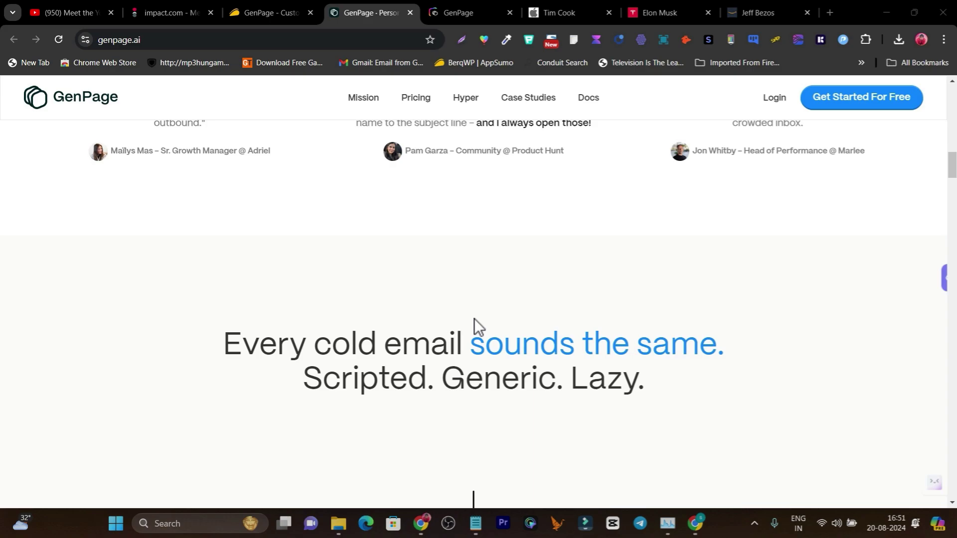
pyautogui.scroll(10, 473, 327)
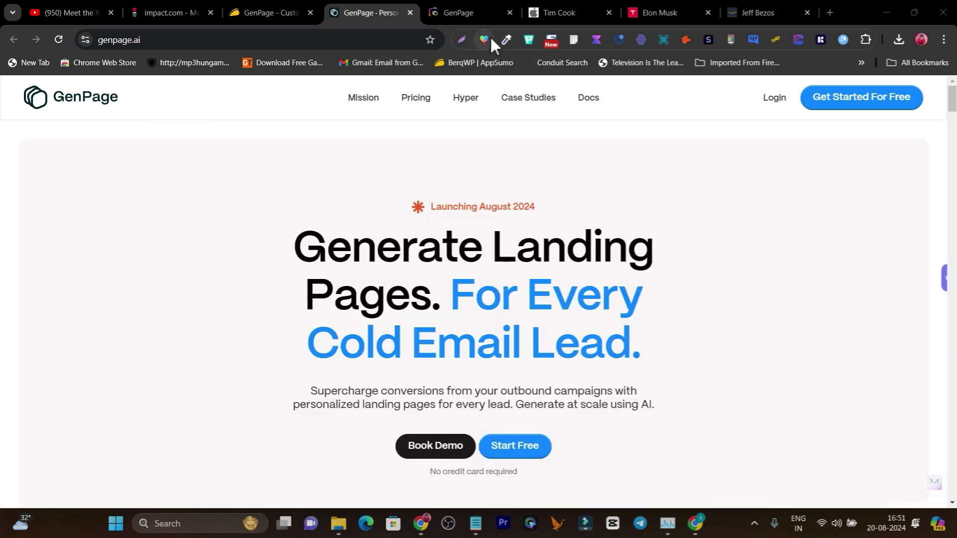
pyautogui.click(465, 11)
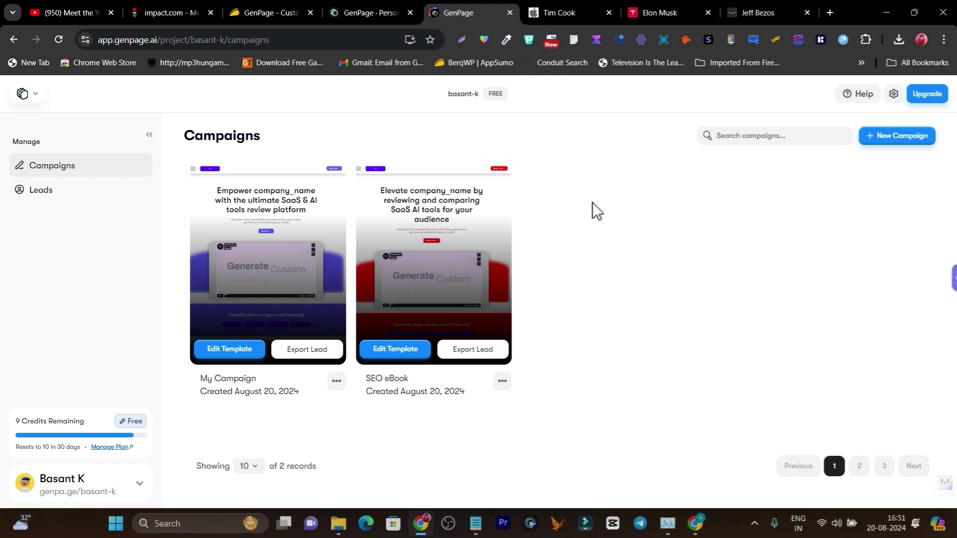
# Review the Apple lead's page, highlighting the personalized headline and the lead's name.
pyautogui.click(554, 11)
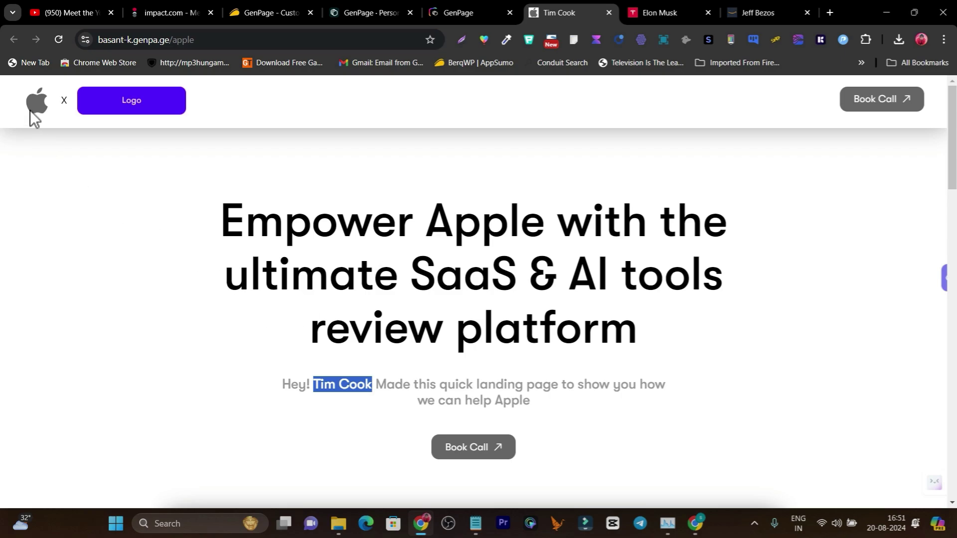
pyautogui.tripleClick(484, 221)
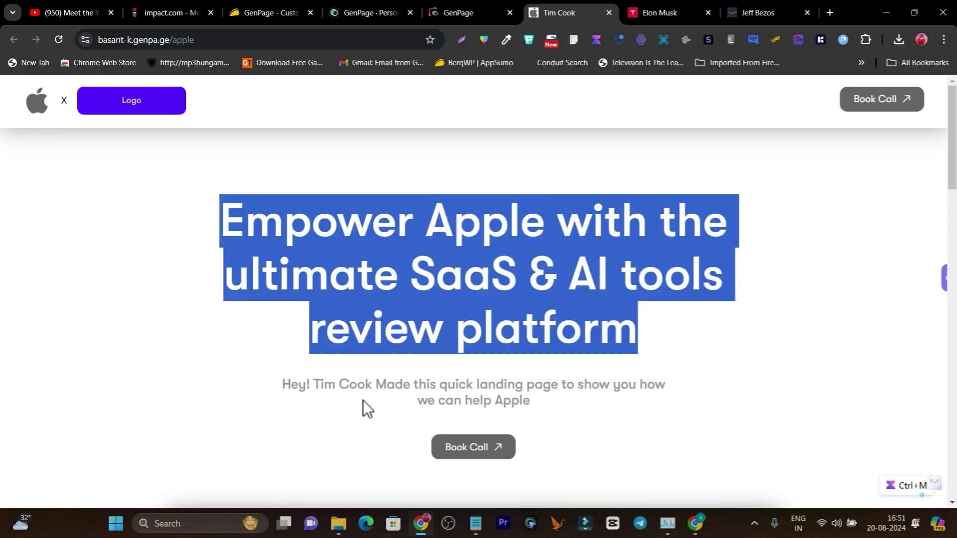
pyautogui.doubleClick(393, 384)
pyautogui.moveTo(394, 384); pyautogui.dragTo(367, 388)
pyautogui.click(367, 388)
pyautogui.scroll(-10, 367, 388)
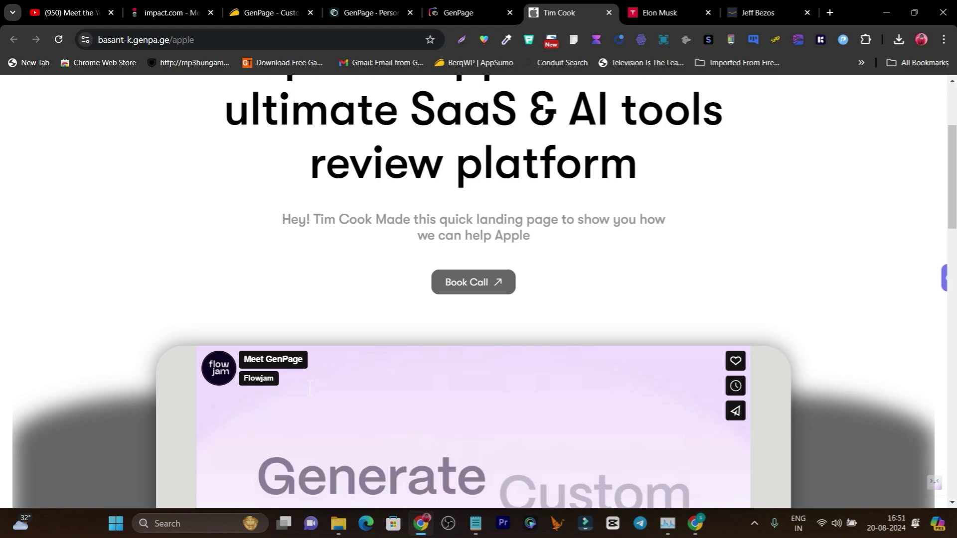
pyautogui.scroll(-15, 180, 334)
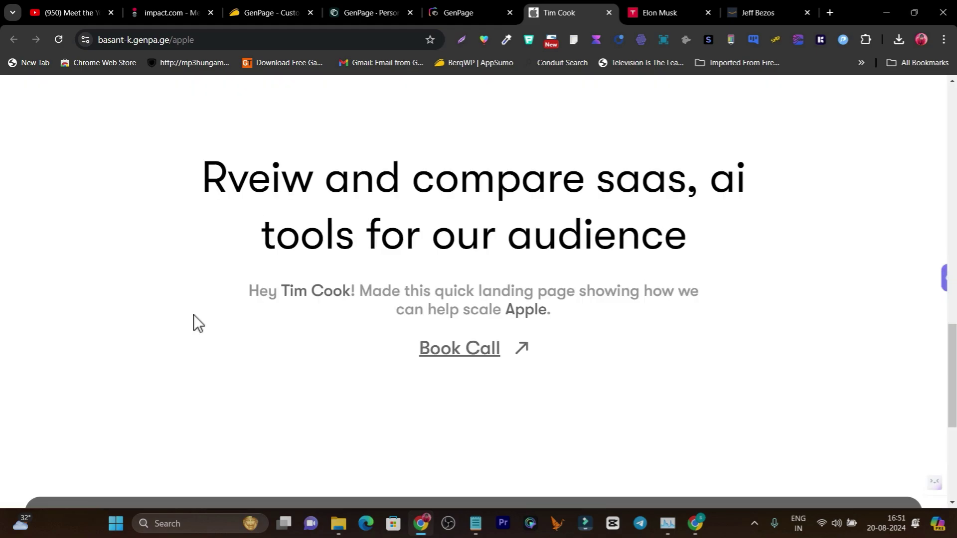
pyautogui.scroll(2, 622, 343)
pyautogui.scroll(20, 645, 340)
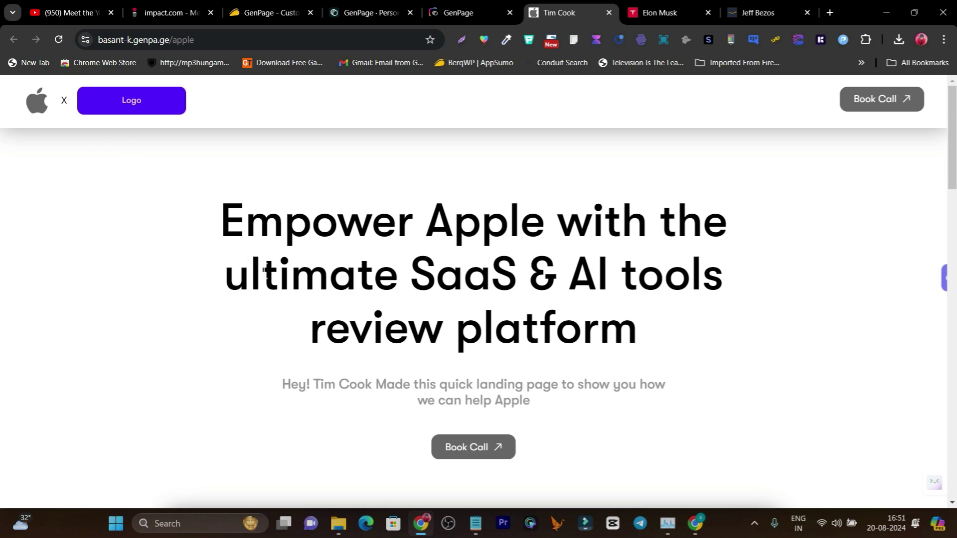
# Review the Tesla lead's page, highlighting Tesla in the headline and the lead's name.
pyautogui.click(653, 11)
pyautogui.scroll(10, 205, 230)
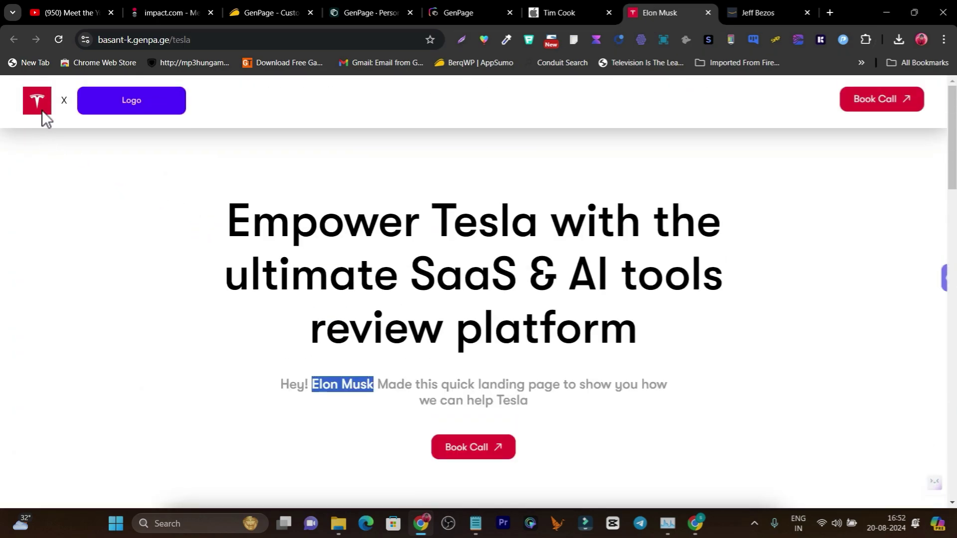
pyautogui.doubleClick(482, 224)
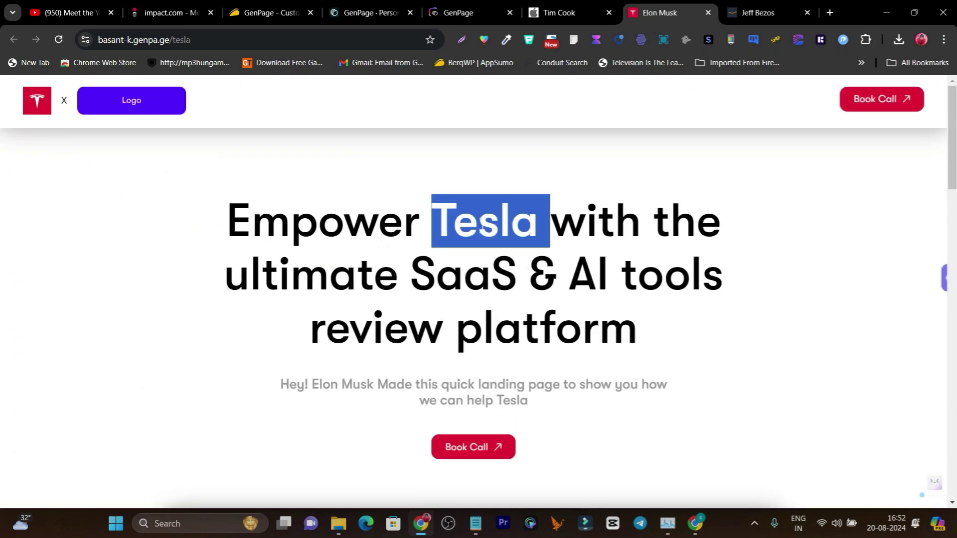
pyautogui.moveTo(377, 384); pyautogui.dragTo(318, 385)
pyautogui.scroll(-20, 309, 385)
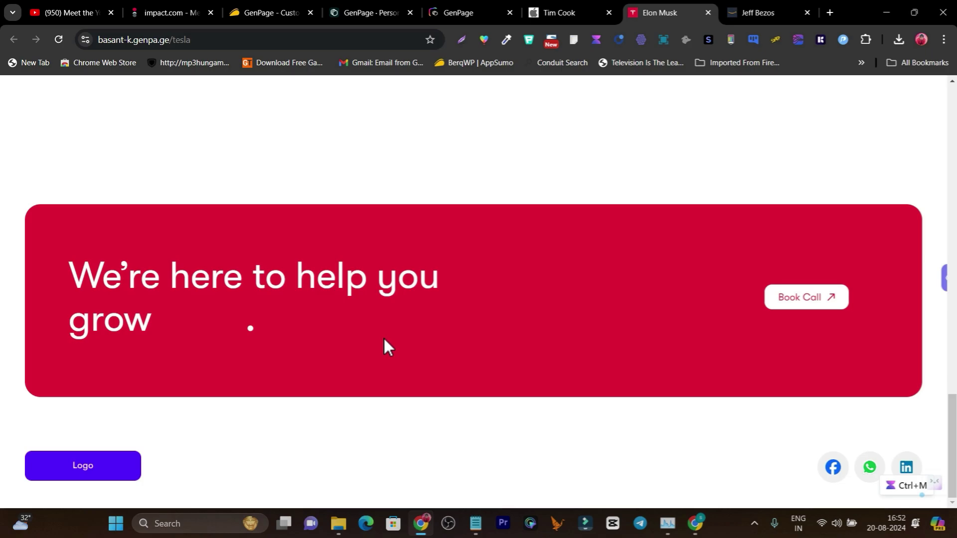
pyautogui.scroll(10, 384, 345)
# Review the Amazon lead's page, highlighting Amazon and the subtitle, then return to Campaigns.
pyautogui.click(737, 10)
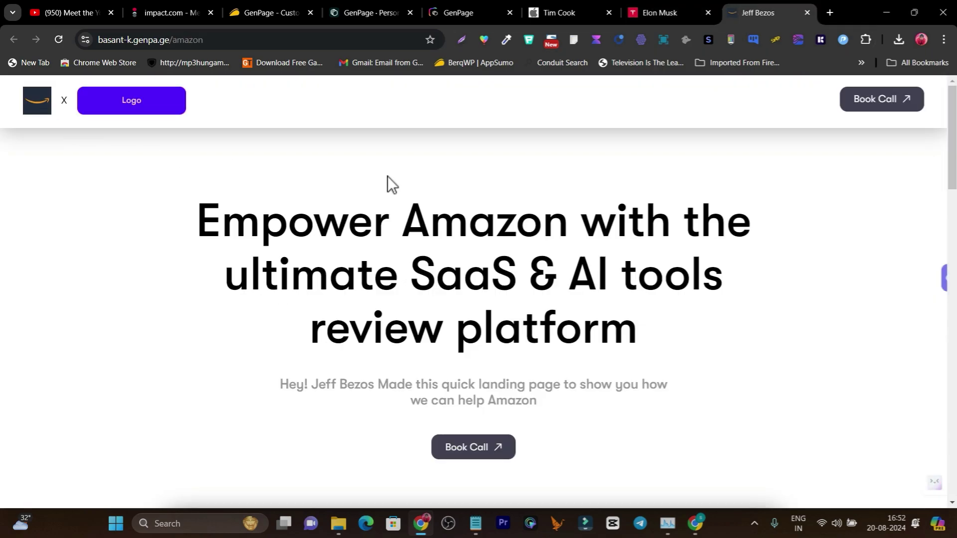
pyautogui.doubleClick(466, 219)
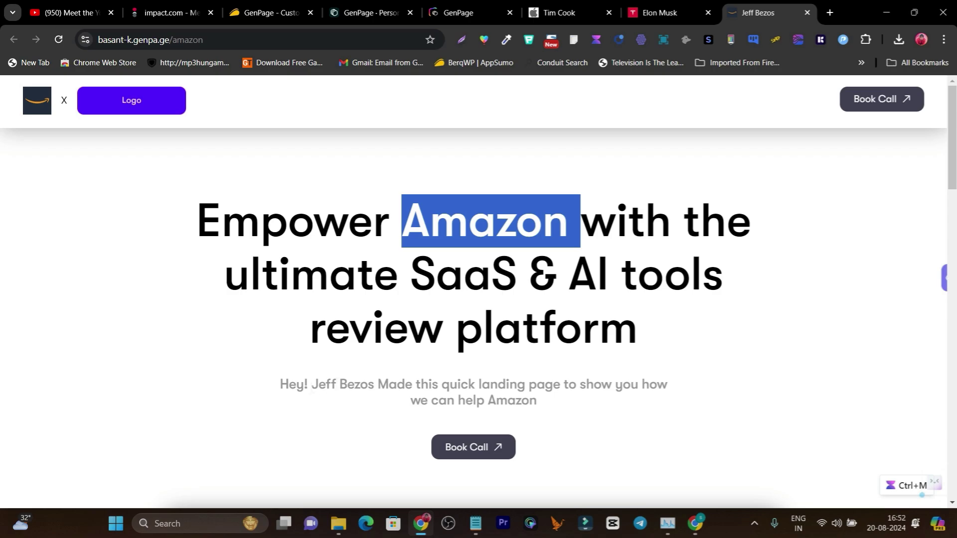
pyautogui.moveTo(311, 384); pyautogui.dragTo(406, 384)
pyautogui.scroll(-10, 427, 381)
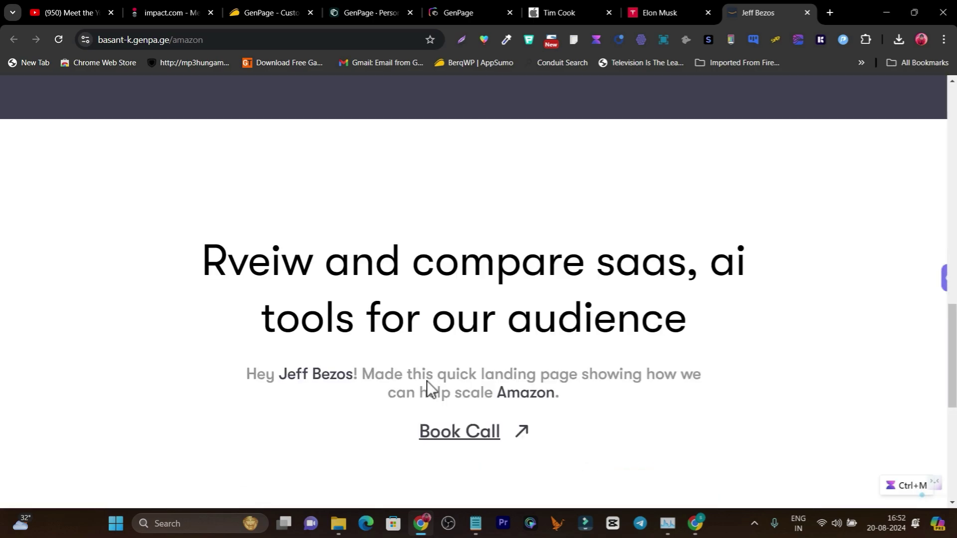
pyautogui.scroll(10, 427, 380)
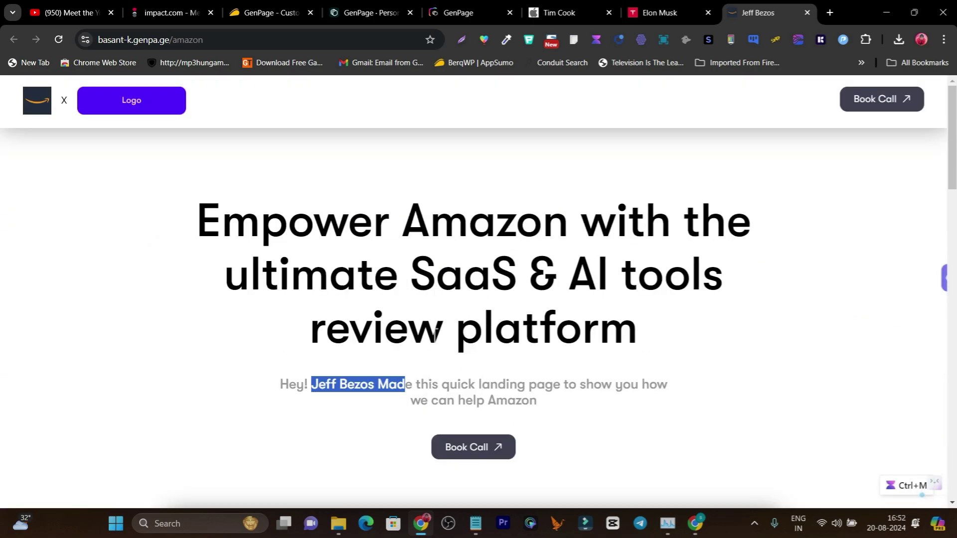
pyautogui.click(468, 8)
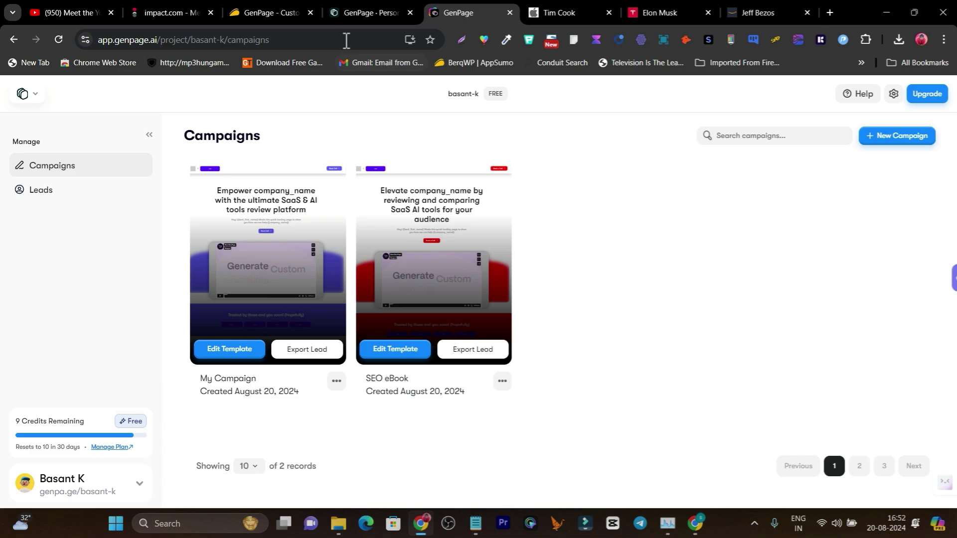
# Return to the genpage.ai homepage and scroll through its example landing-page previews.
pyautogui.moveTo(357, 15)
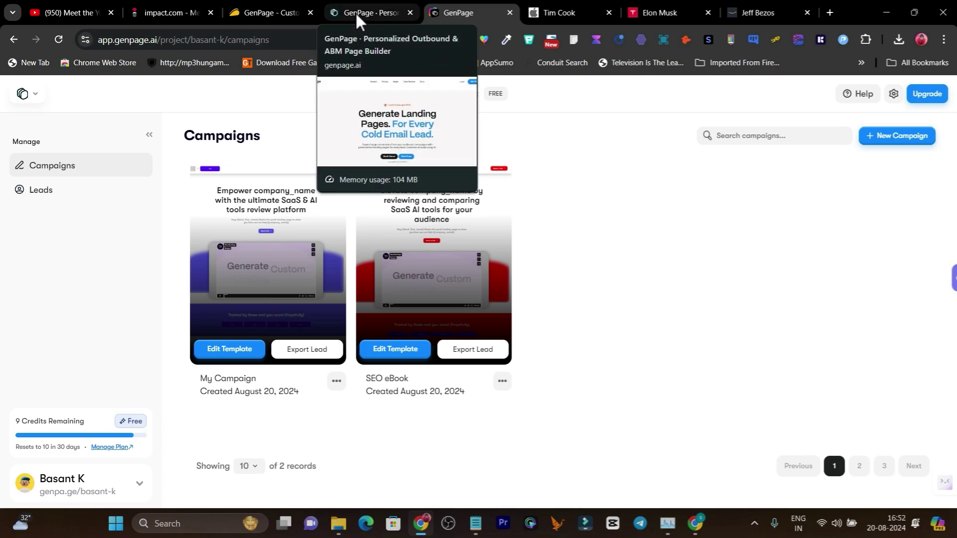
pyautogui.click(356, 14)
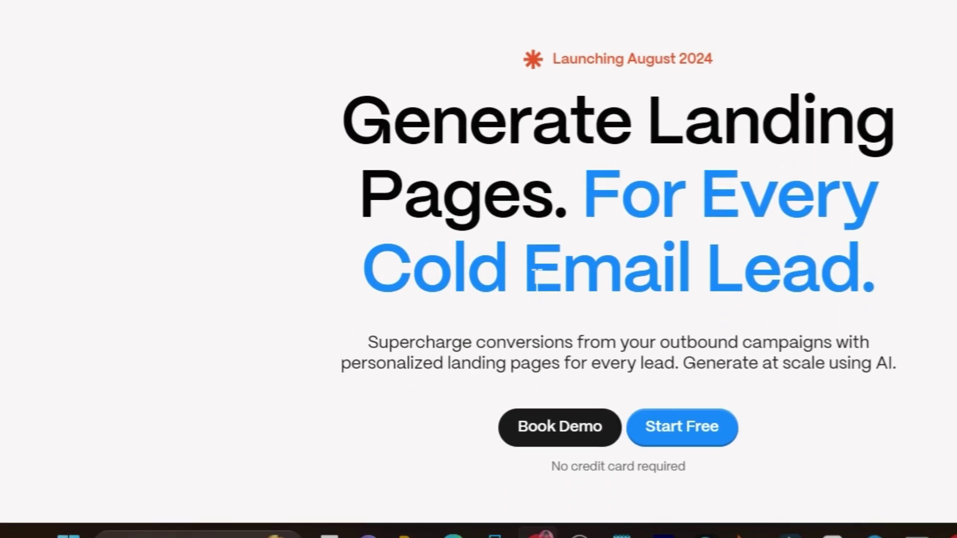
pyautogui.scroll(-3, 473, 299)
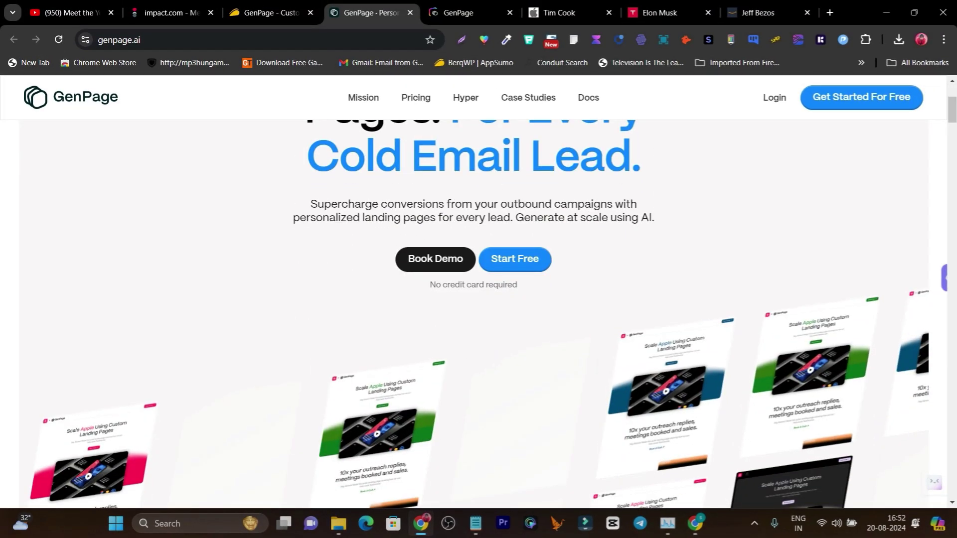
pyautogui.scroll(-6, 596, 366)
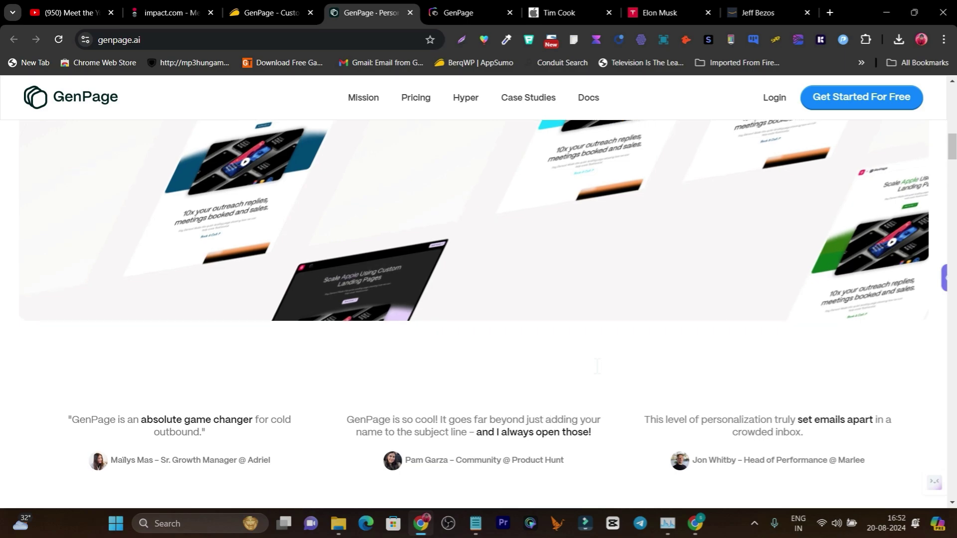
pyautogui.scroll(-5, 596, 366)
pyautogui.scroll(5, 597, 366)
pyautogui.scroll(3, 496, 358)
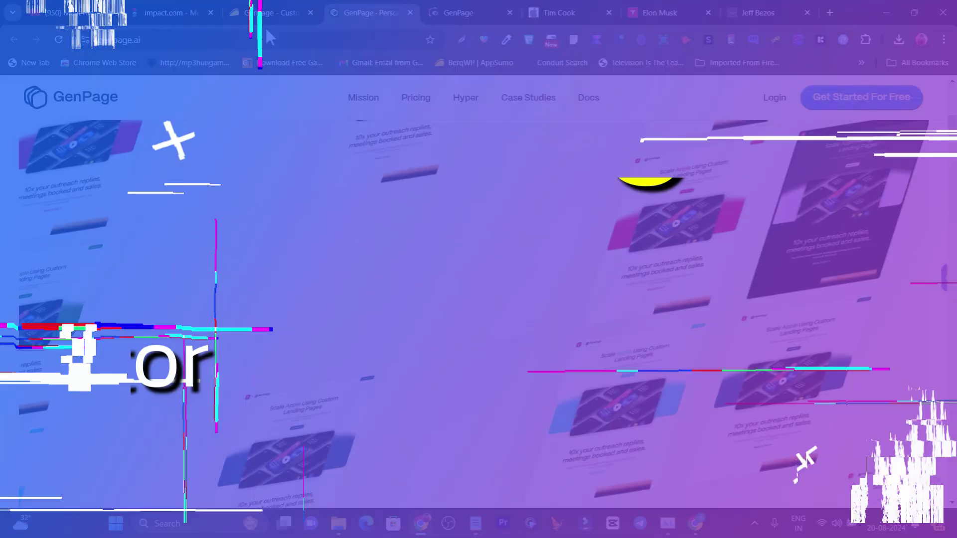
# Show the AppSumo GenPage deal and highlight its whole Overview paragraph about personalized landing pages.
pyautogui.click(280, 13)
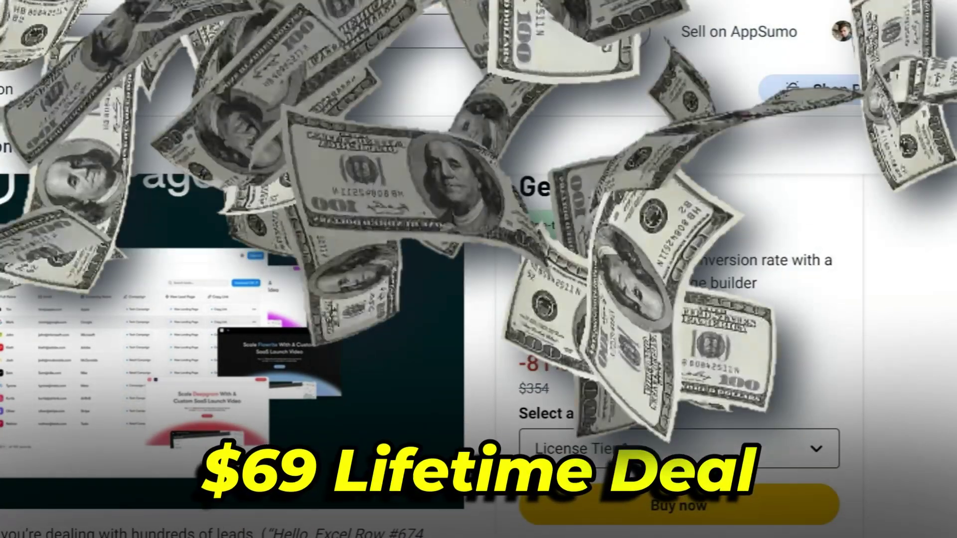
pyautogui.scroll(-5, 507, 383)
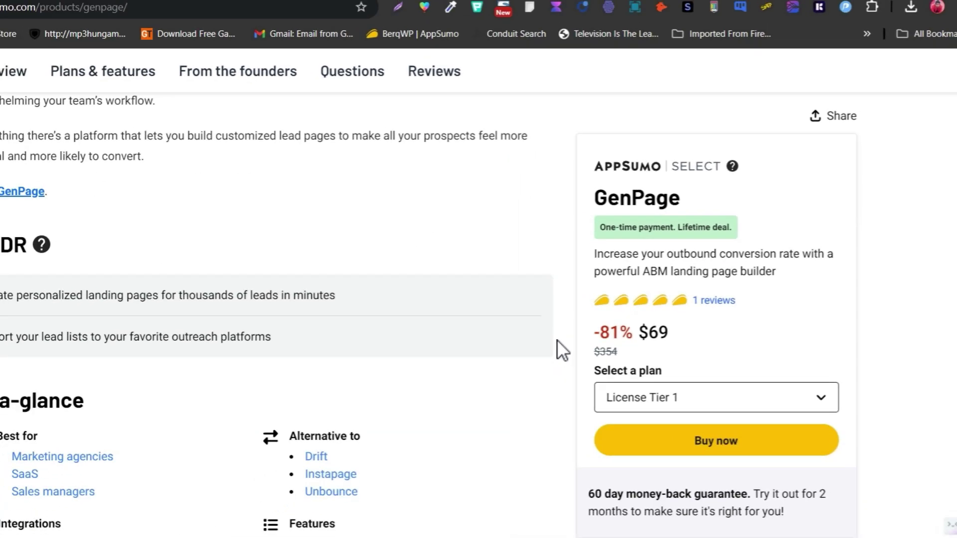
pyautogui.scroll(-3, 336, 370)
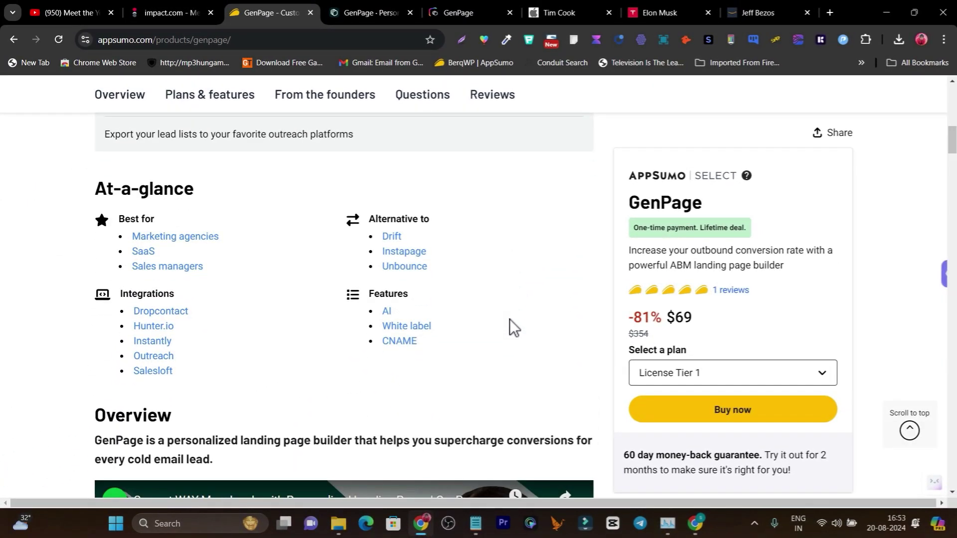
pyautogui.scroll(-4, 509, 319)
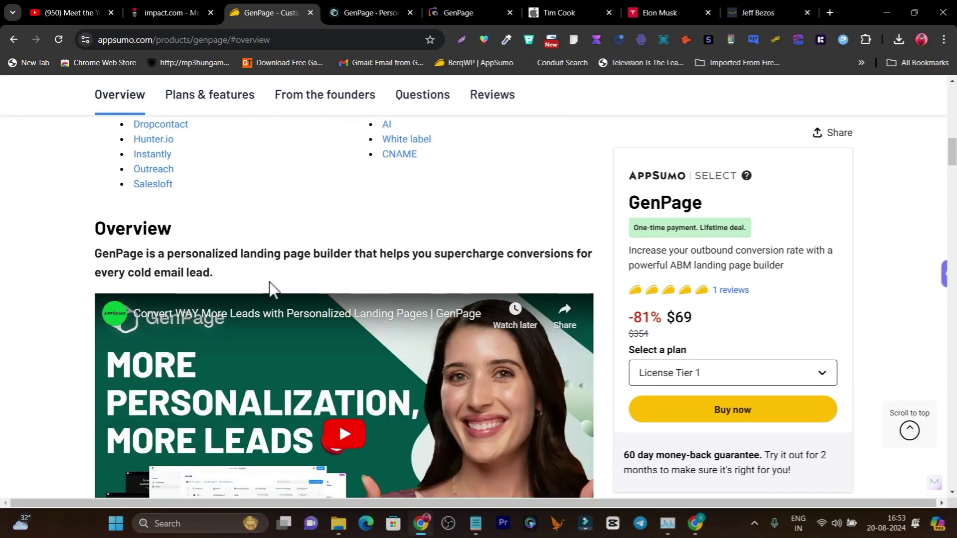
pyautogui.moveTo(95, 254); pyautogui.dragTo(300, 271)
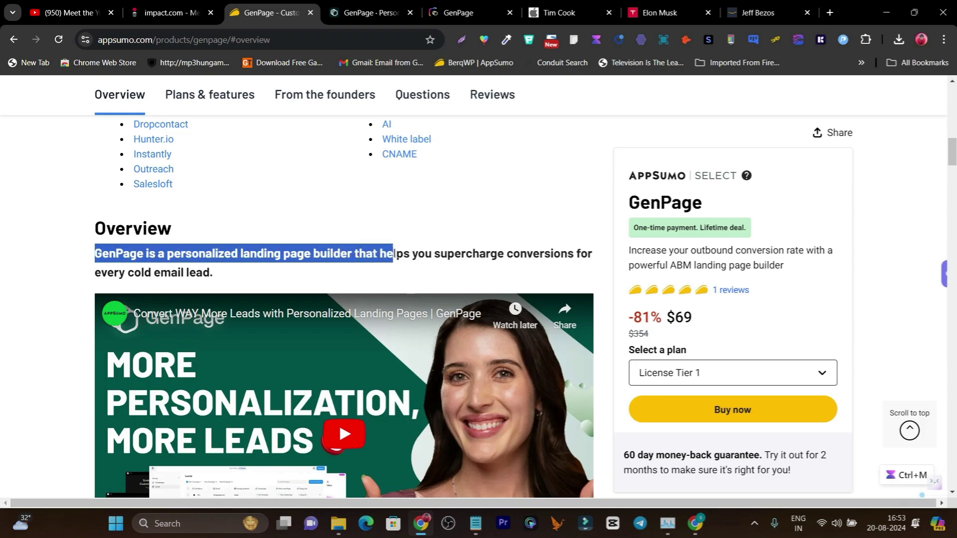
pyautogui.moveTo(526, 254); pyautogui.dragTo(268, 280)
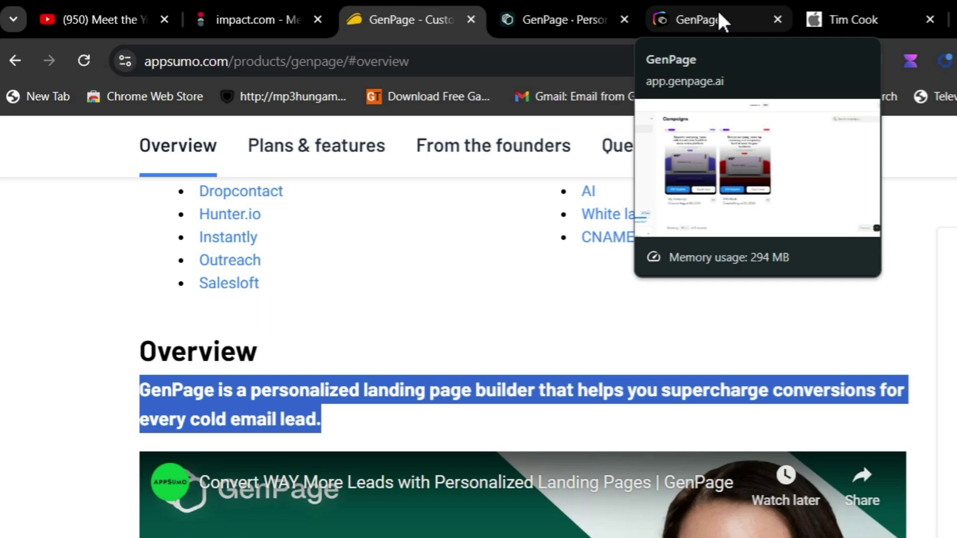
# Open My Campaign's leads, showing Apple, Tesla, Amazon and Saas Guru with landing page links.
pyautogui.click(718, 18)
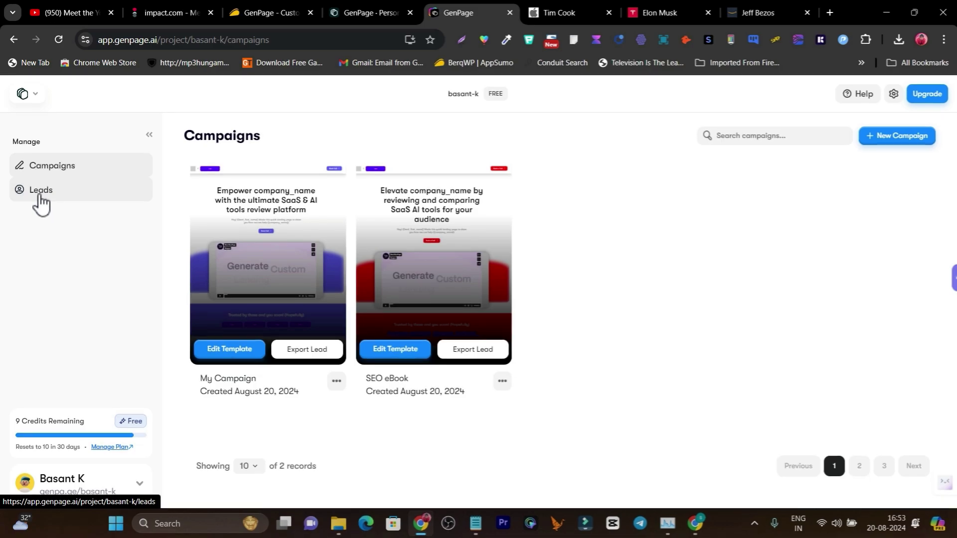
pyautogui.click(227, 349)
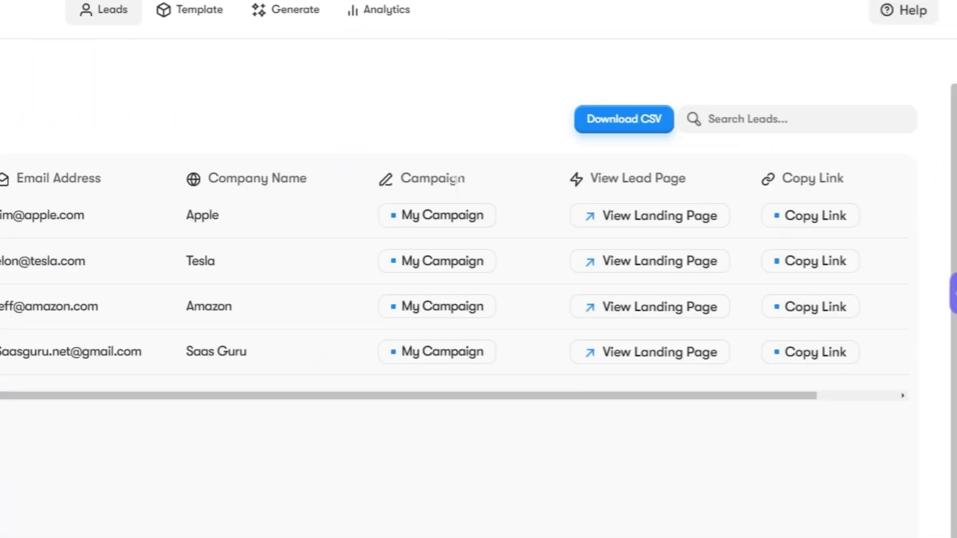
pyautogui.scroll(-1, 145, 429)
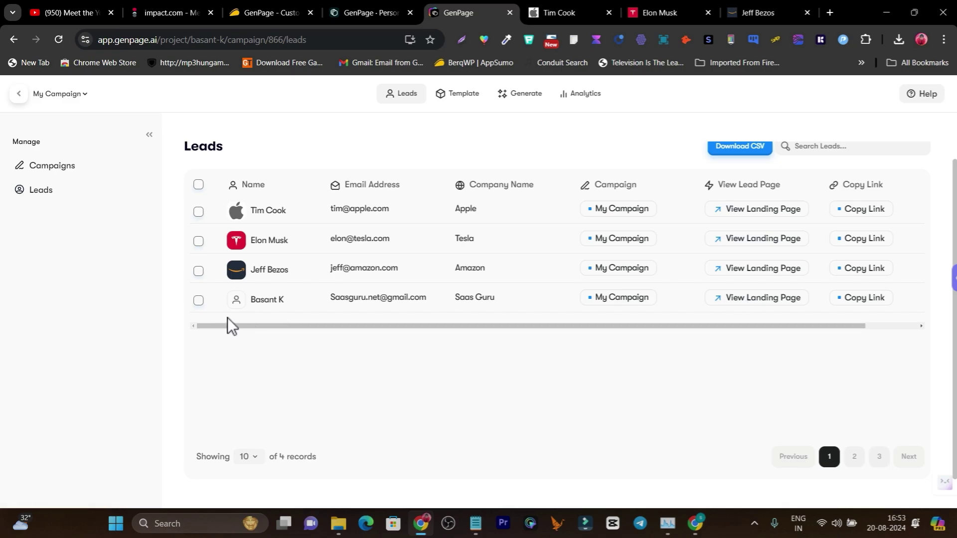
# Preview the Saas Guru lead's landing page, highlighting the personalized company and lead names.
pyautogui.click(762, 301)
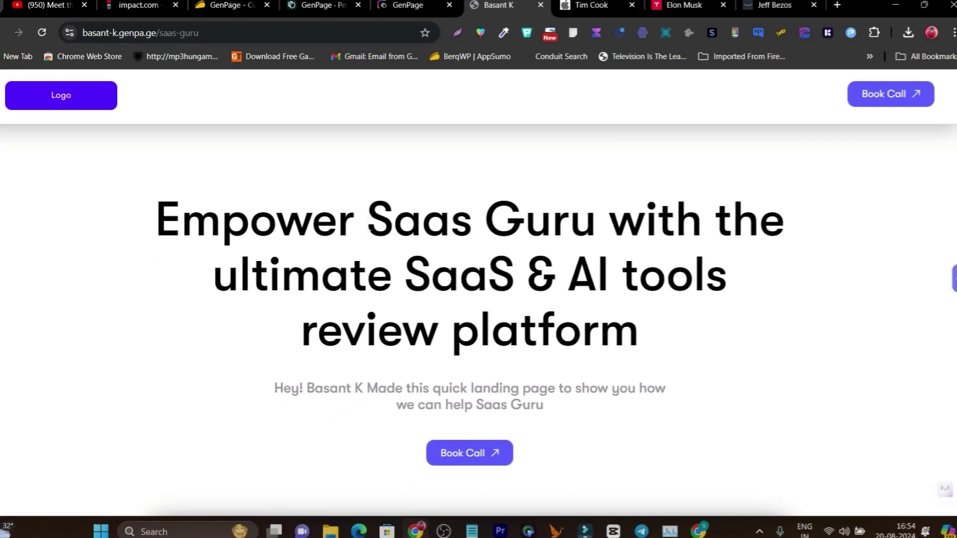
pyautogui.moveTo(250, 200); pyautogui.dragTo(453, 200)
pyautogui.moveTo(508, 222); pyautogui.dragTo(586, 222)
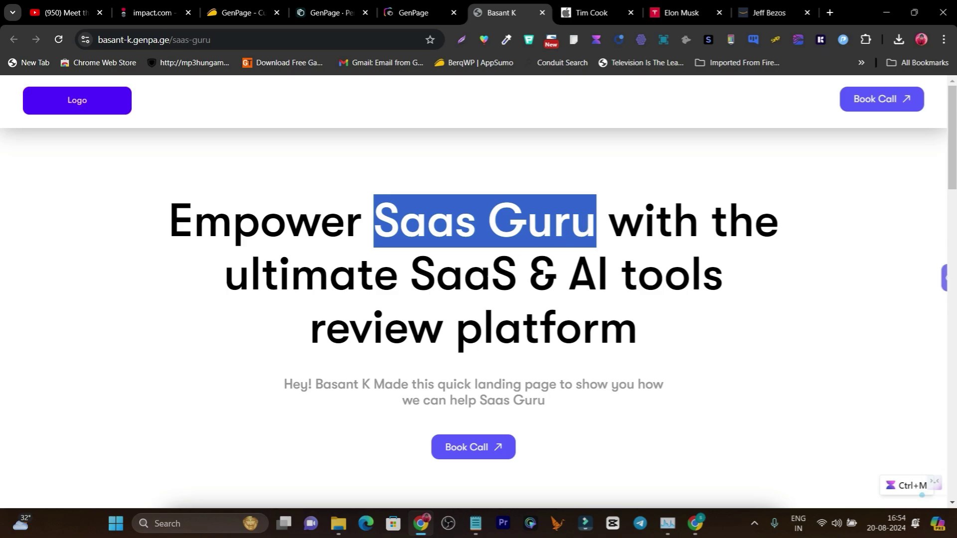
pyautogui.moveTo(316, 384); pyautogui.dragTo(371, 385)
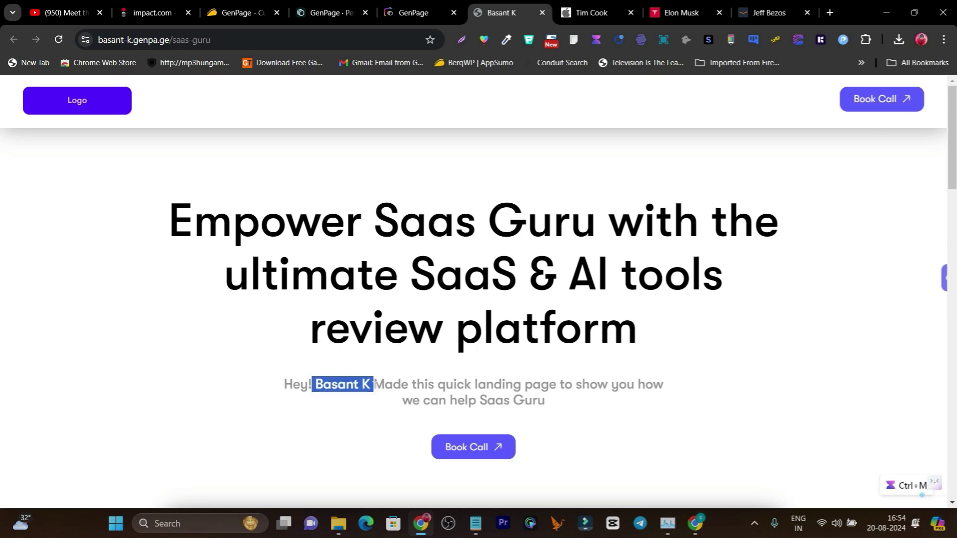
pyautogui.scroll(-12, 354, 356)
pyautogui.scroll(10, 200, 265)
pyautogui.scroll(-3, 650, 307)
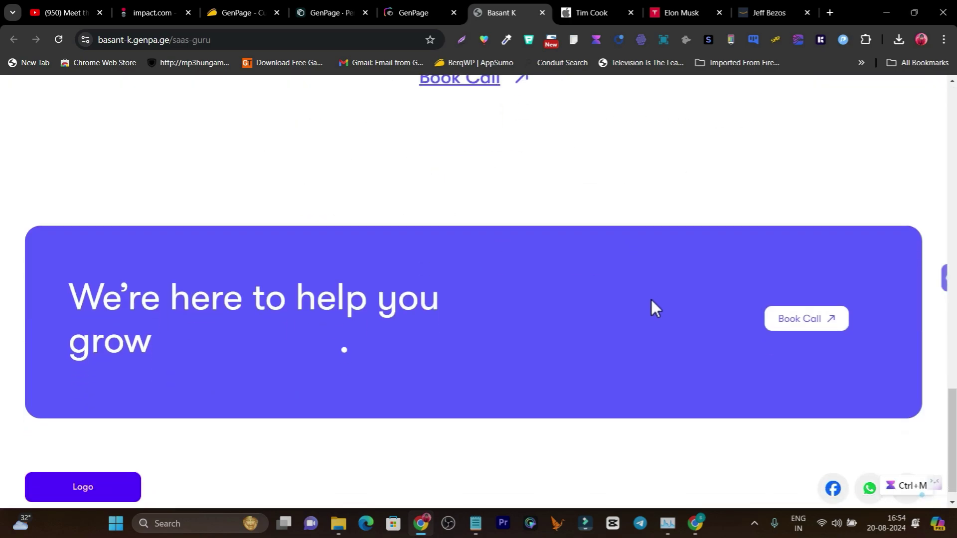
pyautogui.scroll(1, 665, 326)
pyautogui.scroll(-3, 665, 324)
pyautogui.scroll(10, 666, 314)
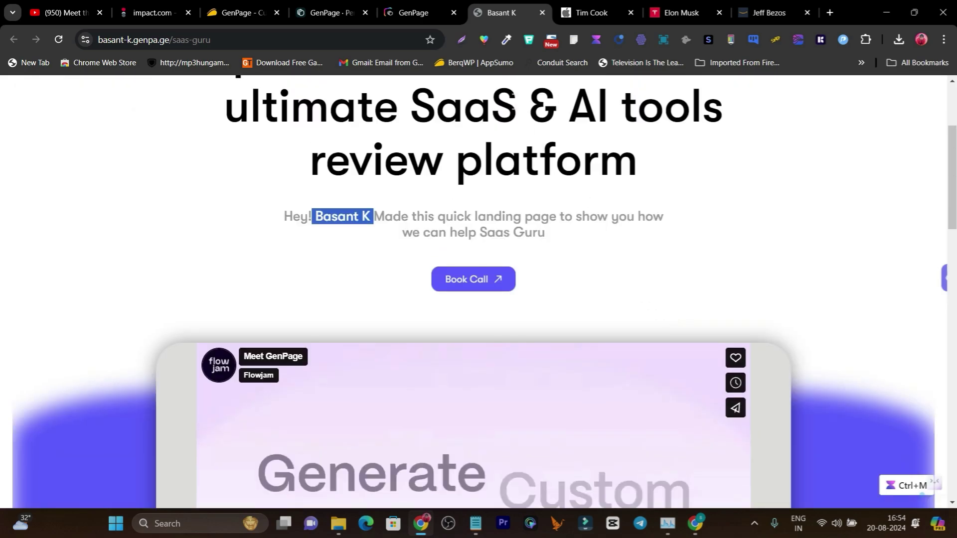
# Return to the GenPage leads table, then go back to the AppSumo deal page.
pyautogui.click(393, 16)
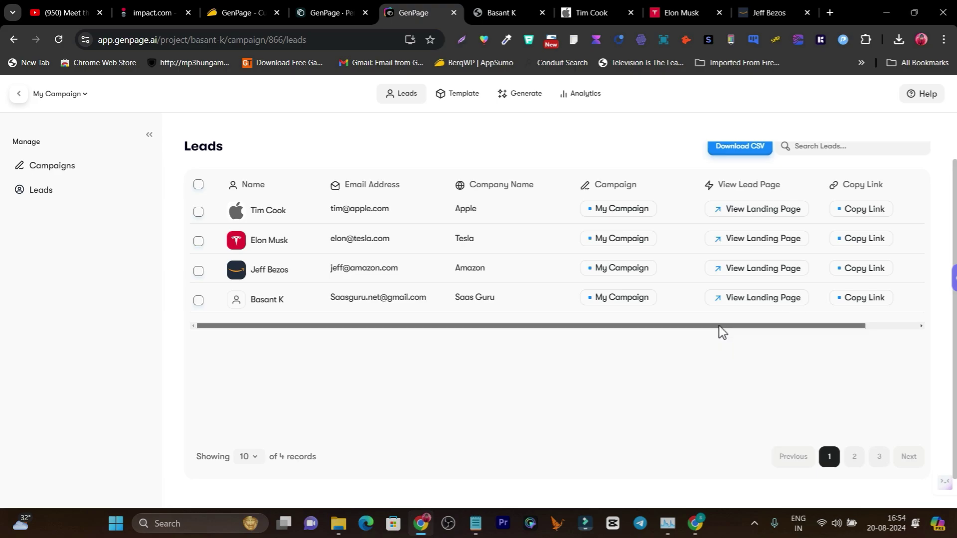
pyautogui.moveTo(719, 325); pyautogui.dragTo(800, 321)
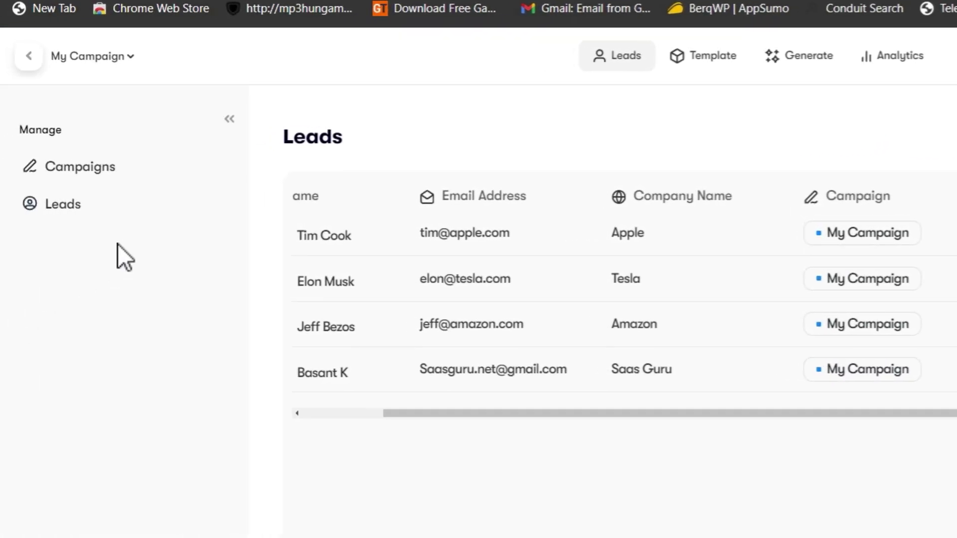
pyautogui.click(346, 19)
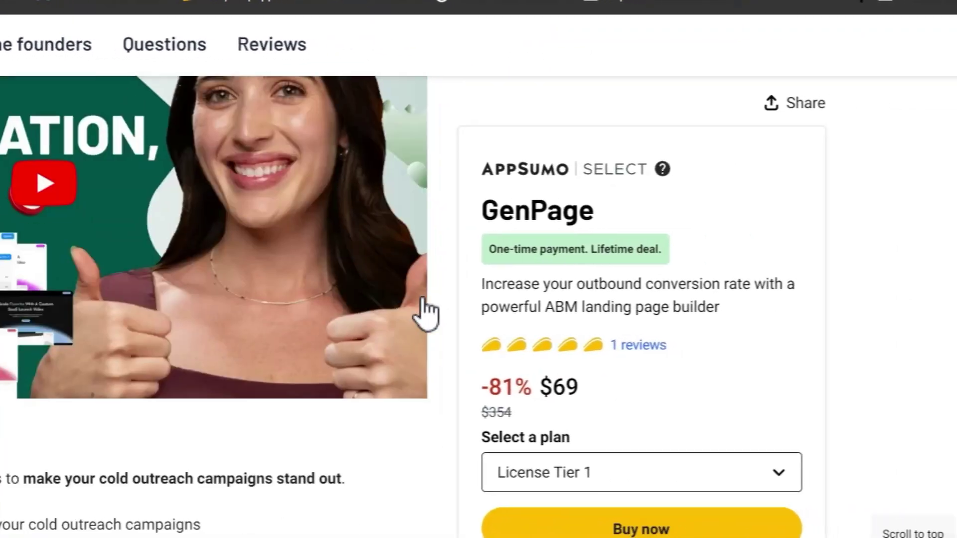
# Scroll to the license tier plans and look through the third plan's tier choices.
pyautogui.scroll(-10, 425, 313)
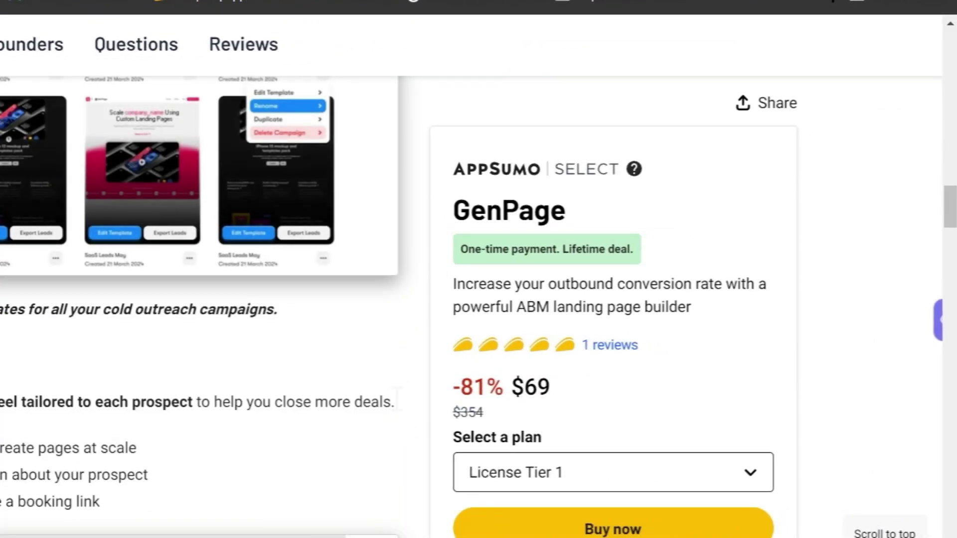
pyautogui.scroll(-10, 399, 401)
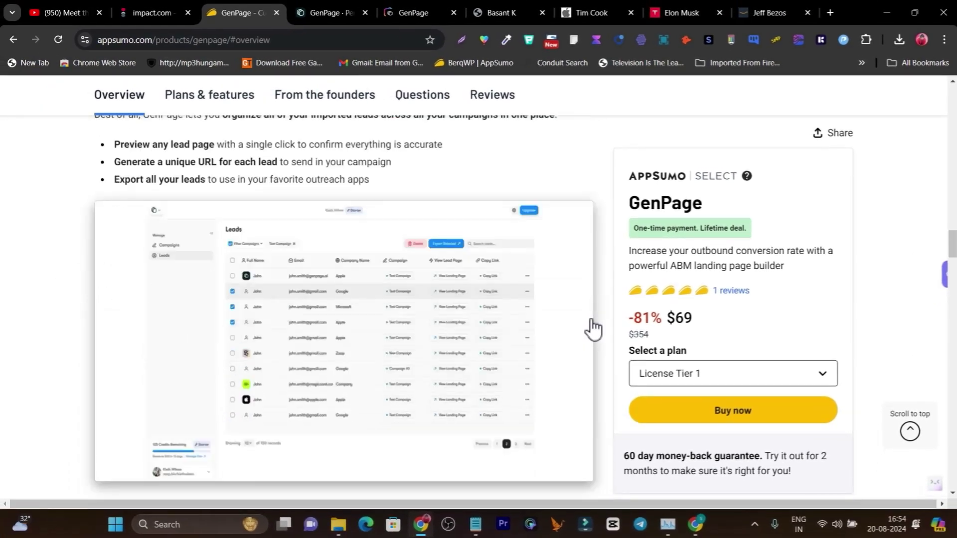
pyautogui.scroll(-13, 592, 327)
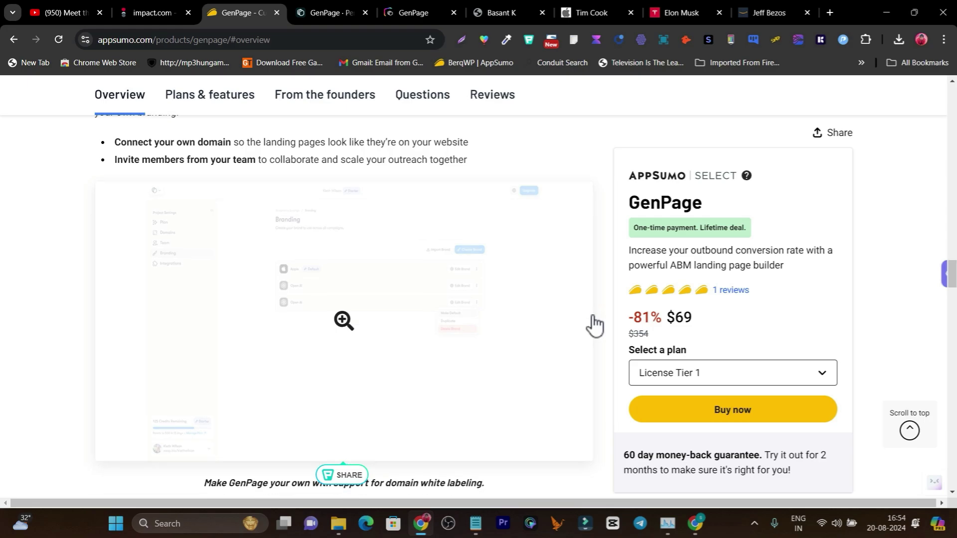
pyautogui.scroll(-5, 594, 325)
pyautogui.scroll(-3, 590, 321)
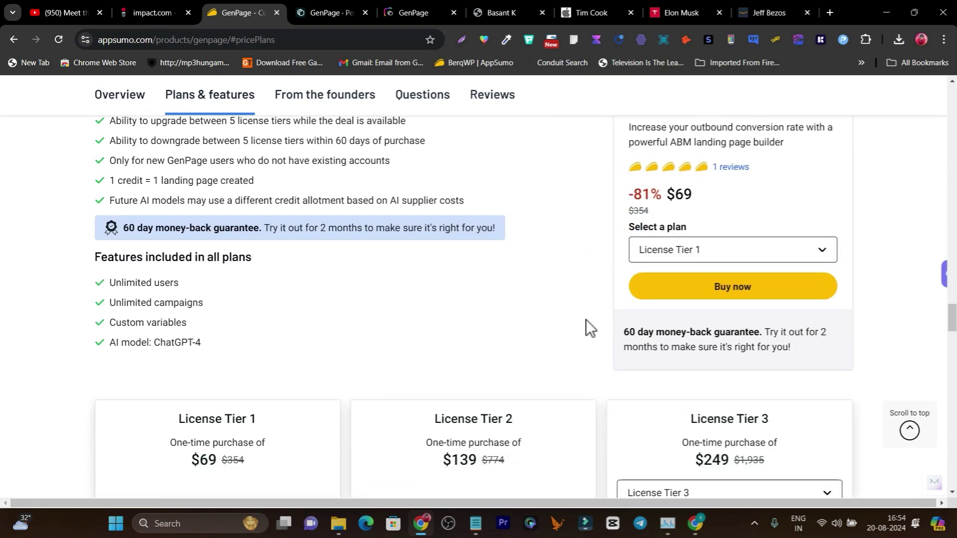
pyautogui.scroll(-4, 351, 288)
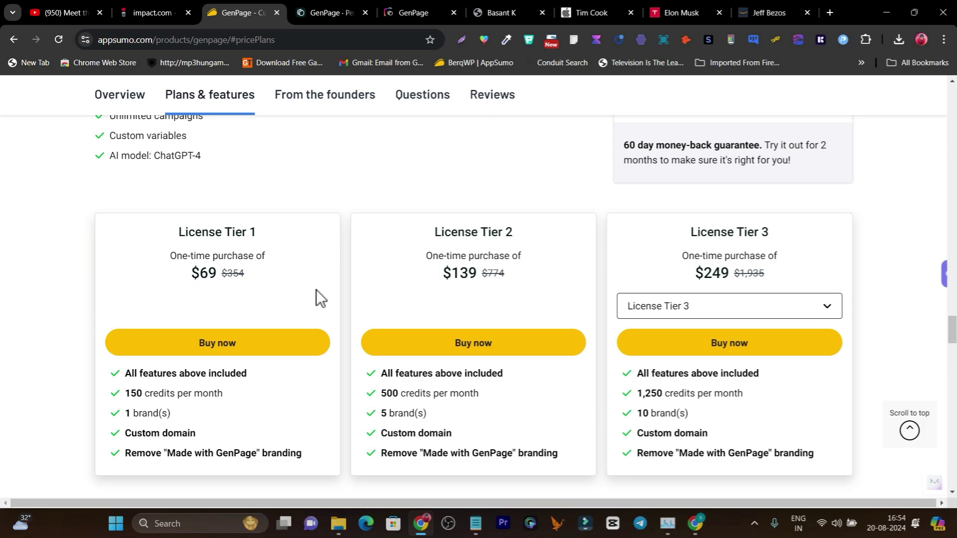
pyautogui.click(659, 312)
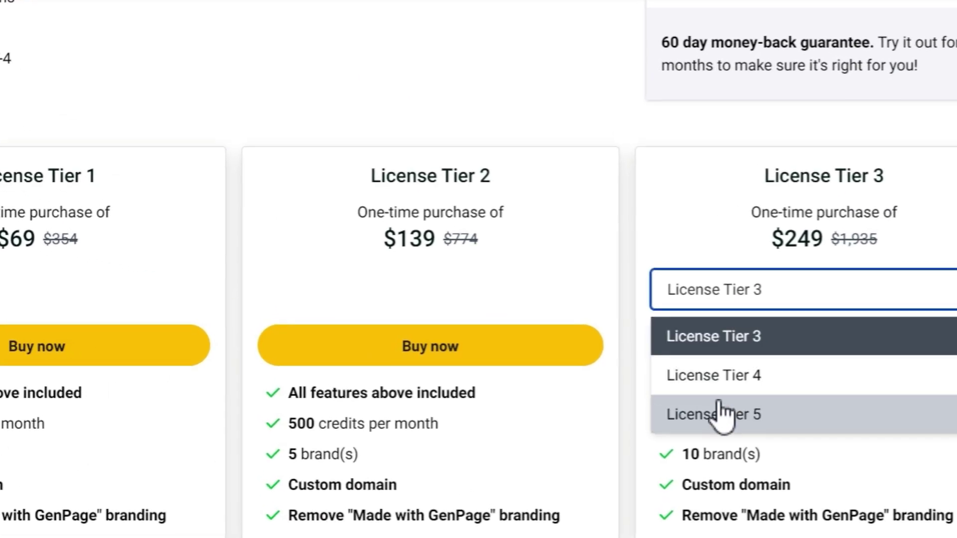
pyautogui.click(200, 136)
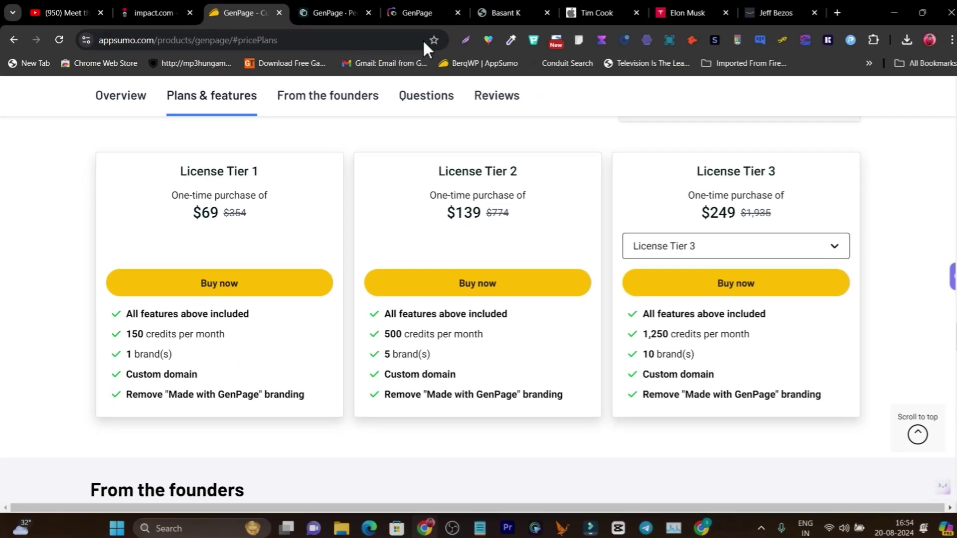
# Highlight Tier 1's 150 credits per month and 1 brand(s) allowances.
pyautogui.click(503, 10)
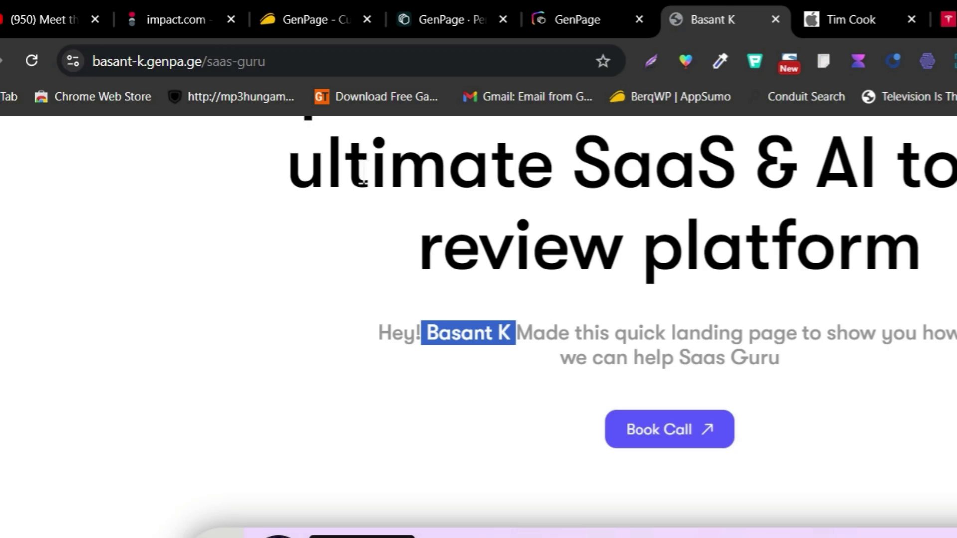
pyautogui.click(307, 12)
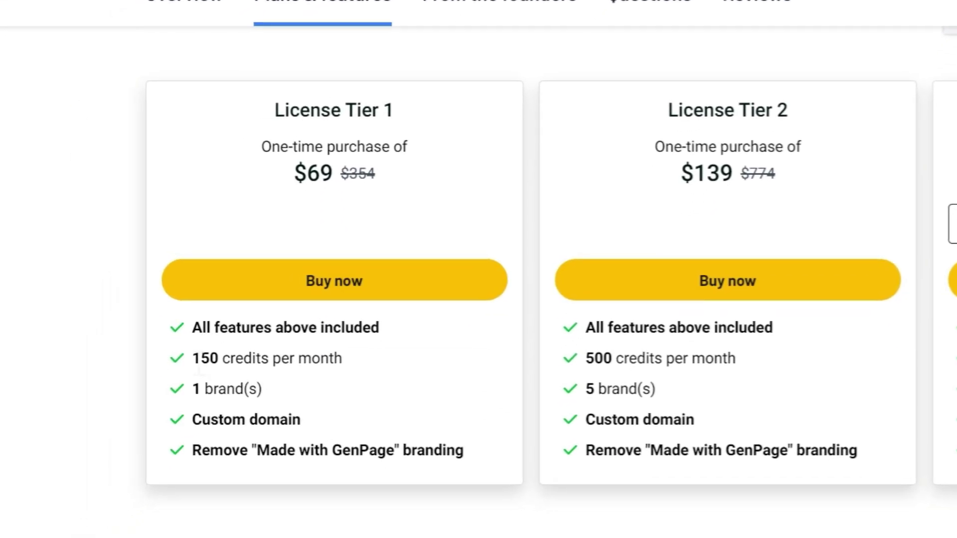
pyautogui.moveTo(185, 351); pyautogui.dragTo(223, 356)
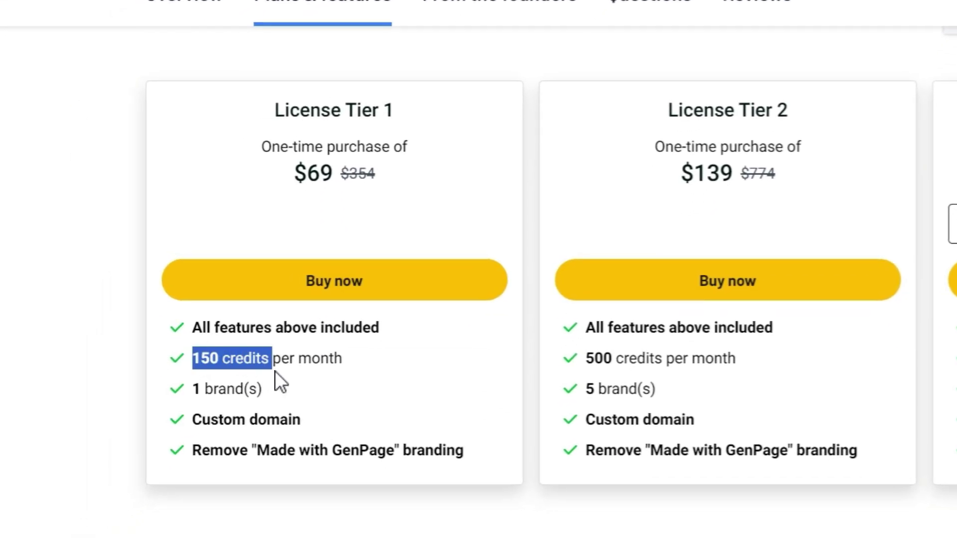
pyautogui.moveTo(278, 383); pyautogui.dragTo(355, 382)
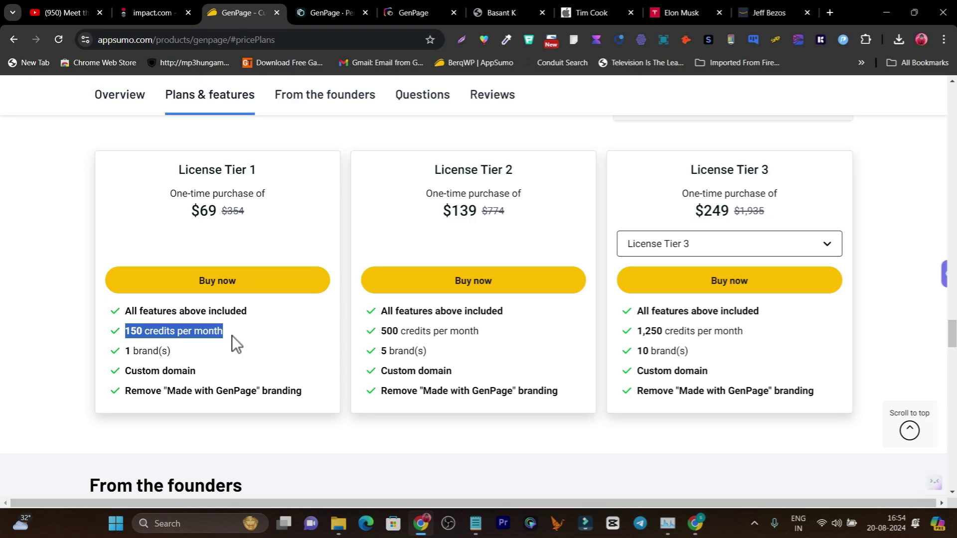
pyautogui.click(225, 337)
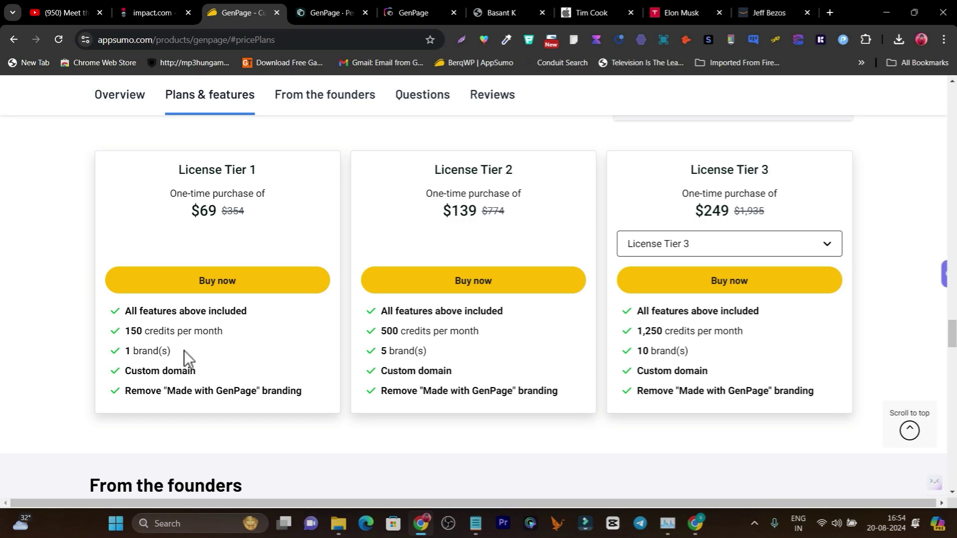
pyautogui.moveTo(126, 357); pyautogui.dragTo(192, 357)
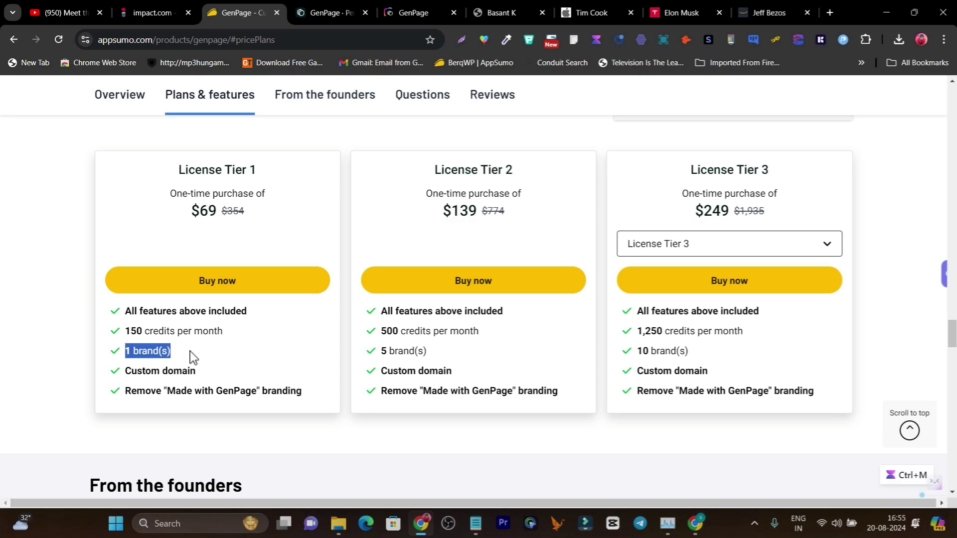
pyautogui.click(410, 11)
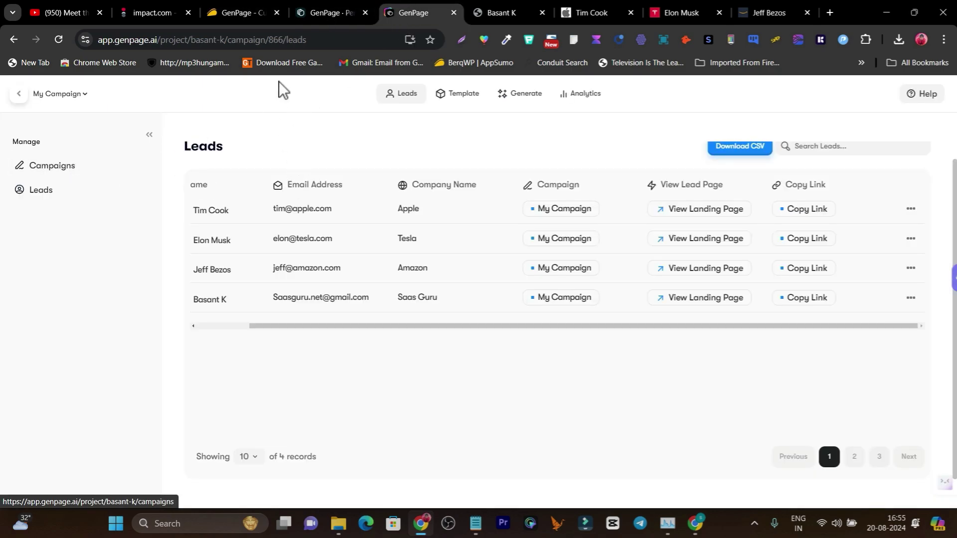
# Go from My Campaign's leads to the Campaigns list, reopening My Campaign briefly.
pyautogui.click(501, 13)
pyautogui.click(297, 18)
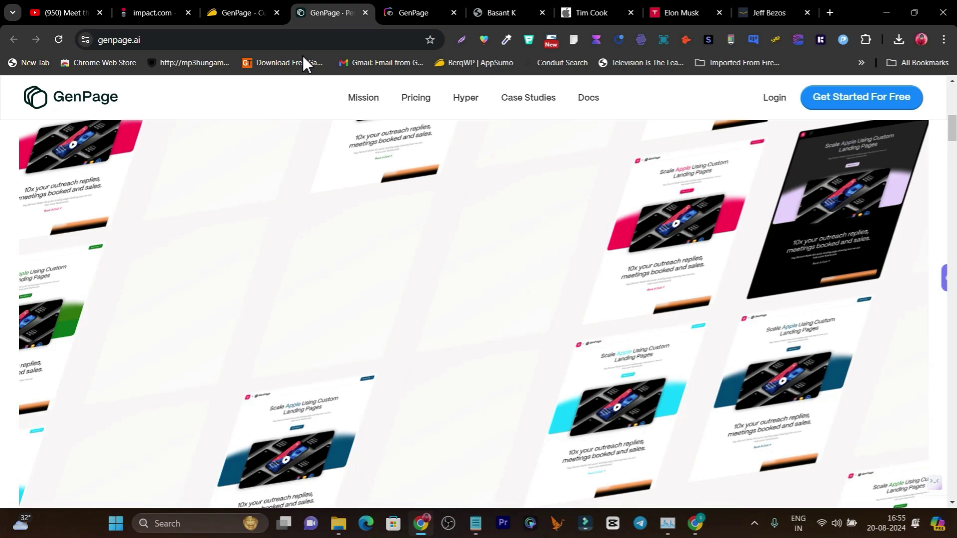
pyautogui.click(398, 13)
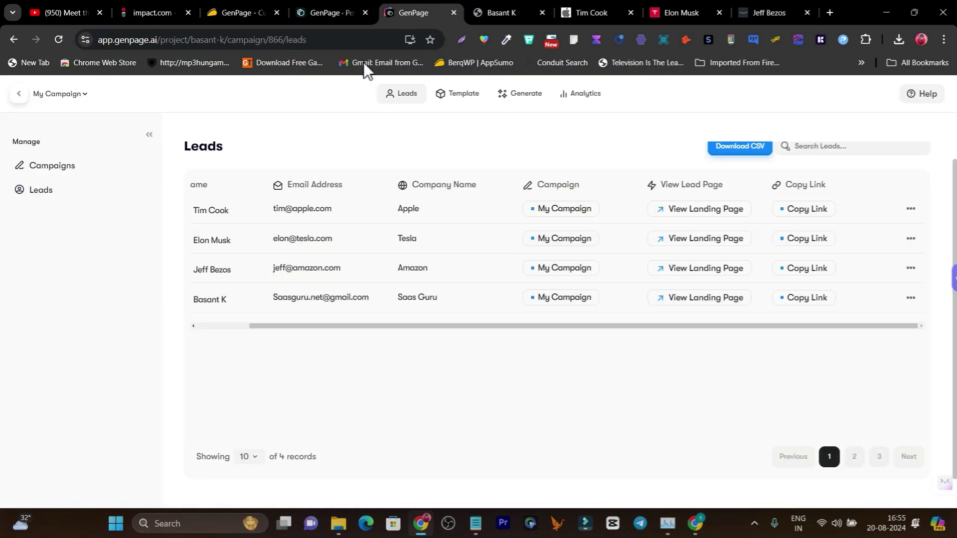
pyautogui.click(53, 176)
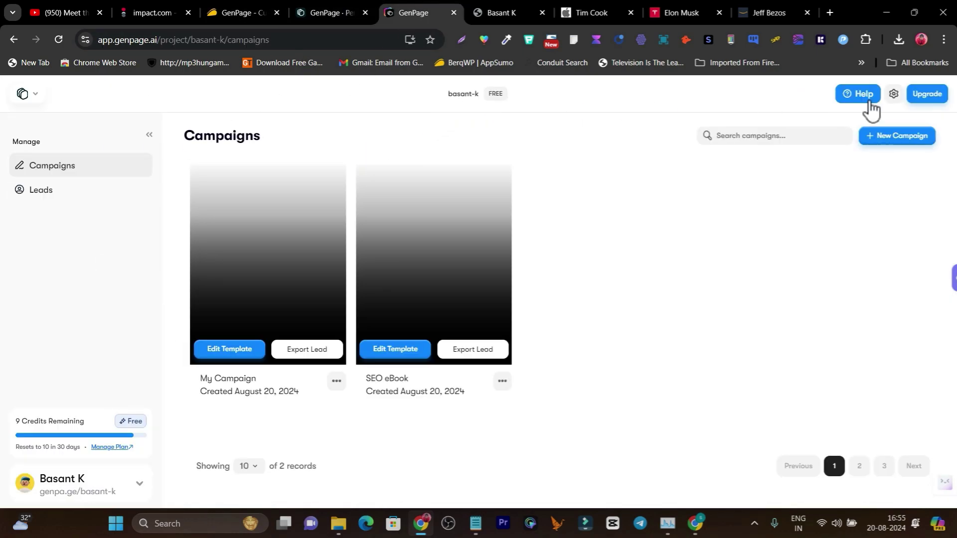
pyautogui.click(230, 351)
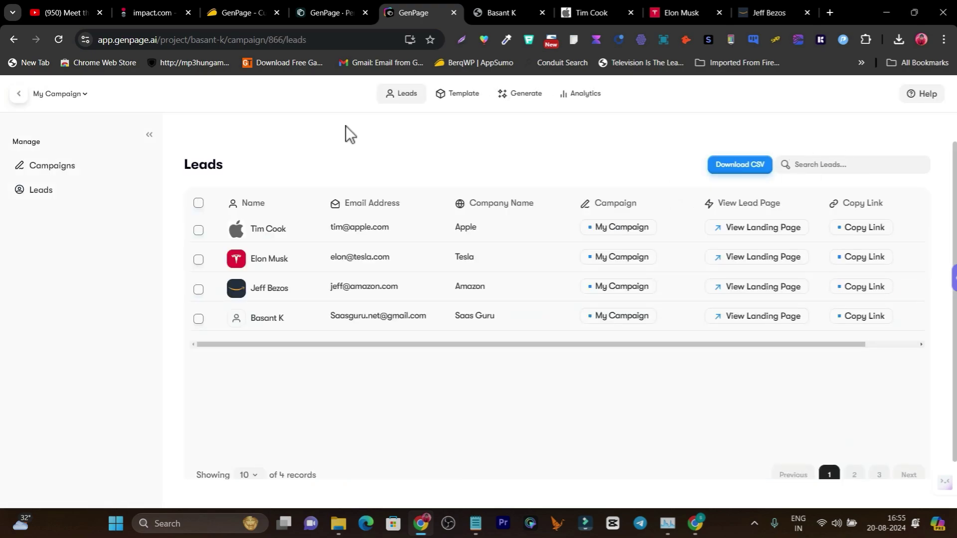
pyautogui.click(20, 94)
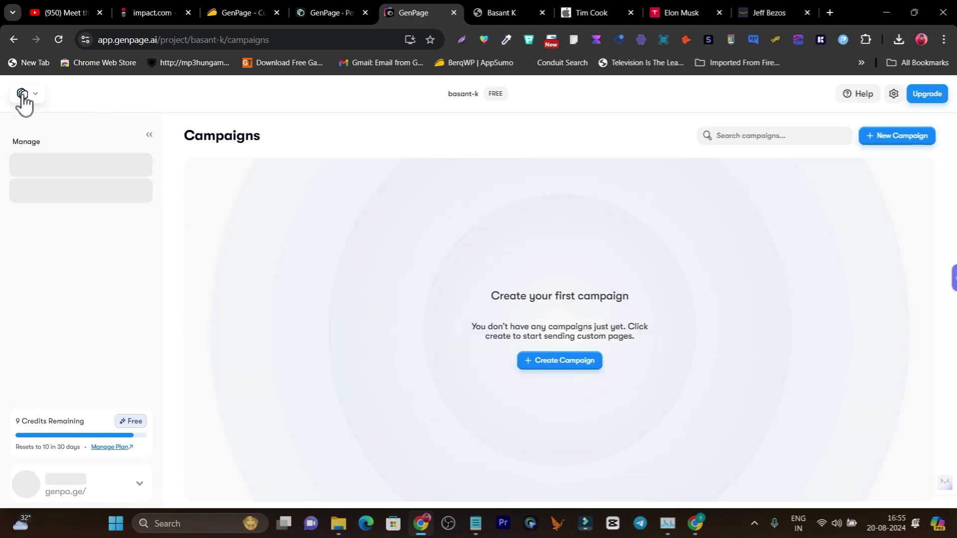
# Start a new campaign and review the brands in the Pick Brand dropdown.
pyautogui.click(898, 138)
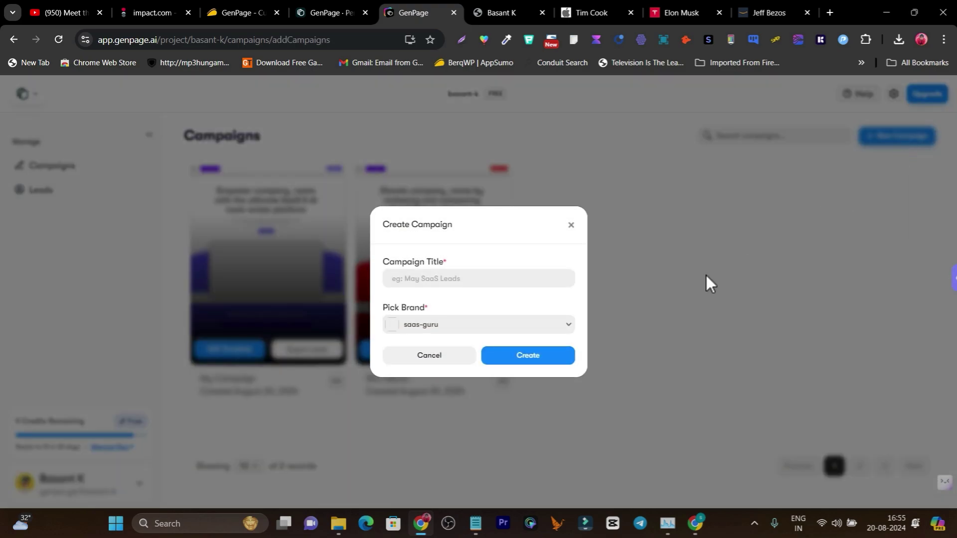
pyautogui.click(436, 326)
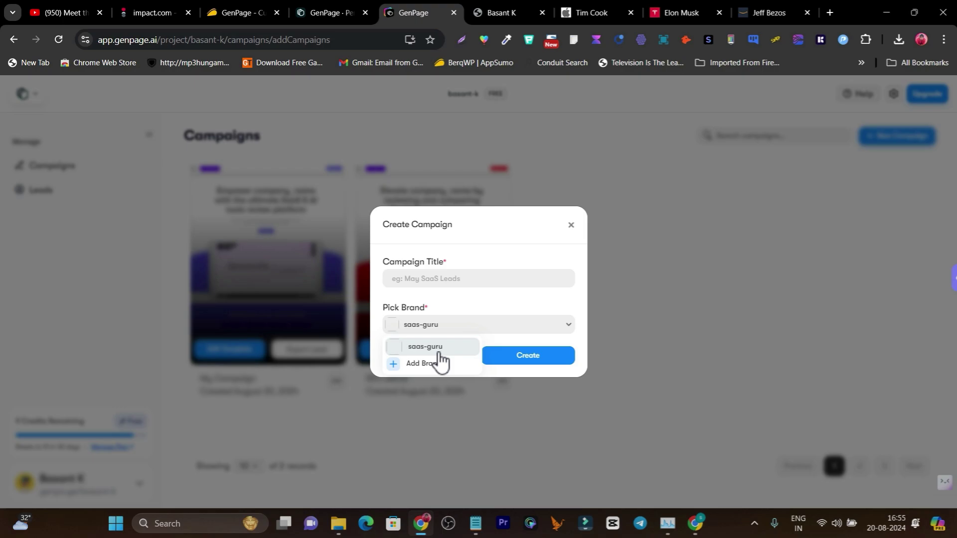
pyautogui.click(239, 12)
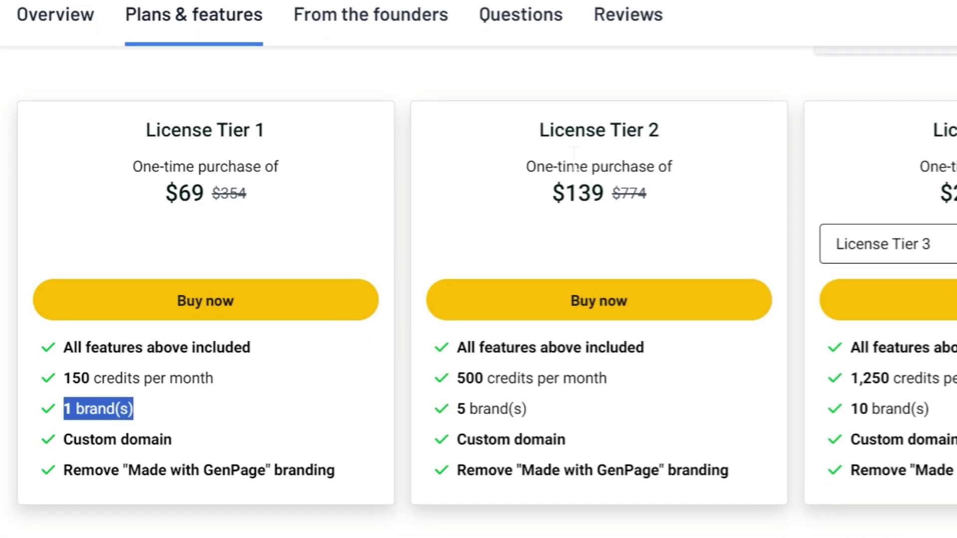
# Highlight Tier 2's 500 credits per month, 5 brand(s) and Custom domain features.
pyautogui.click(645, 398)
pyautogui.moveTo(608, 379); pyautogui.dragTo(486, 389)
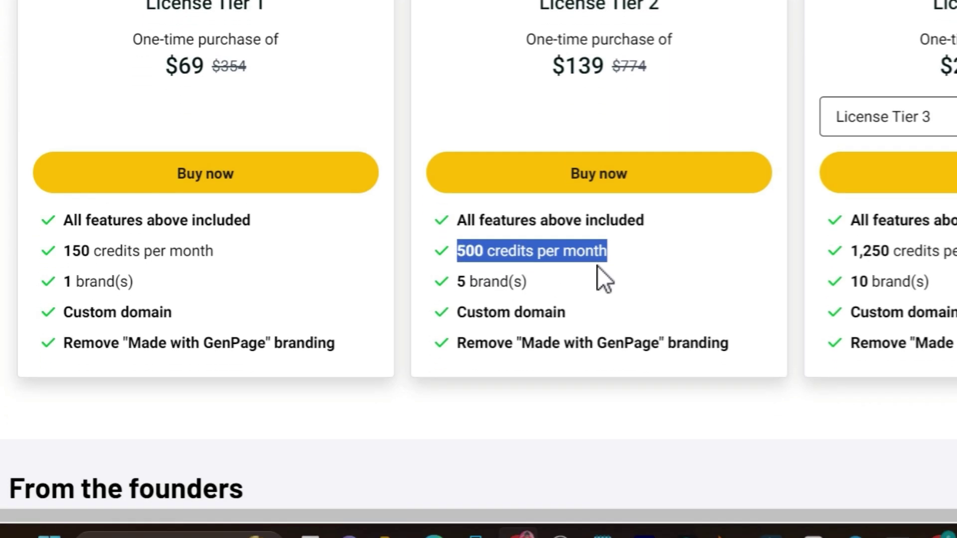
pyautogui.click(604, 406)
pyautogui.moveTo(533, 409); pyautogui.dragTo(460, 409)
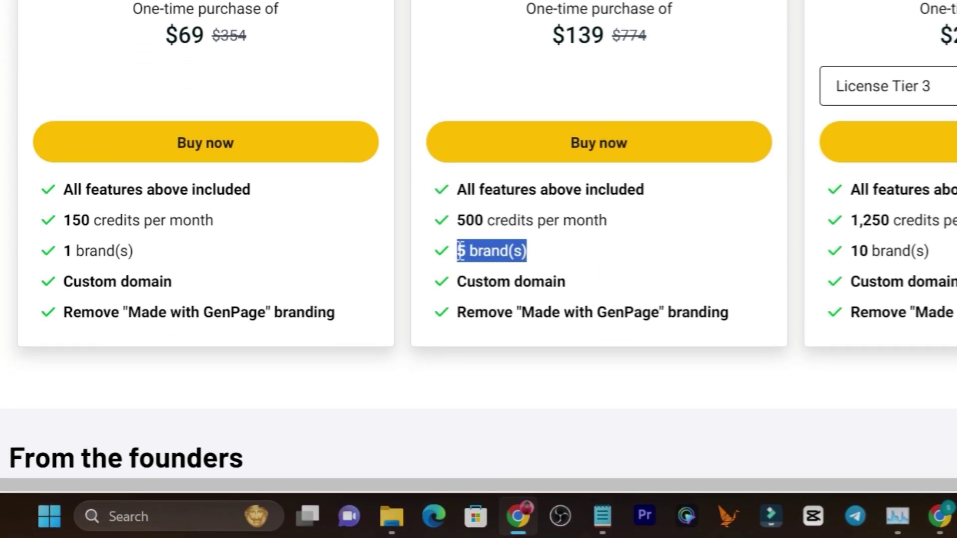
pyautogui.click(459, 294)
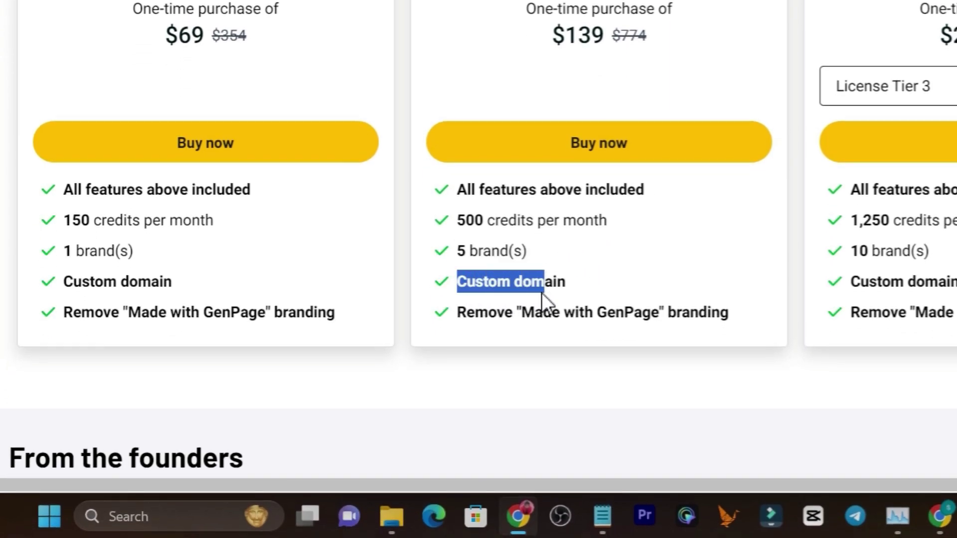
pyautogui.moveTo(542, 292); pyautogui.dragTo(578, 291)
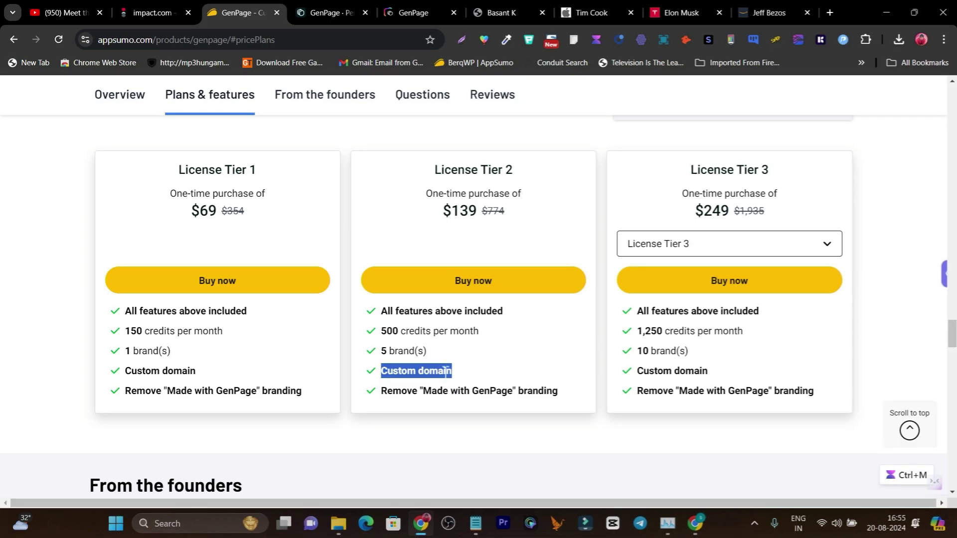
# Scroll back to the top and highlight the $69 deal price.
pyautogui.scroll(5, 383, 371)
pyautogui.scroll(5, 379, 367)
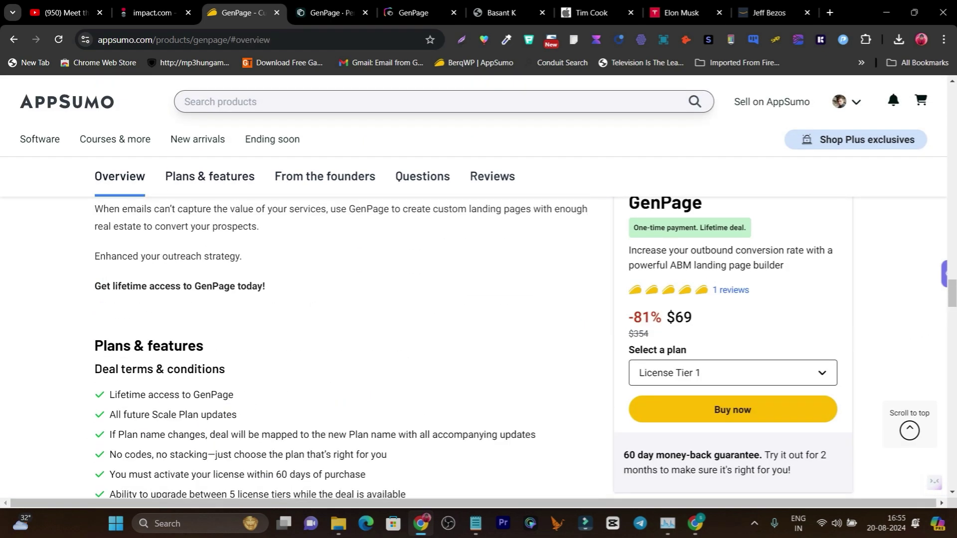
pyautogui.scroll(10, 498, 286)
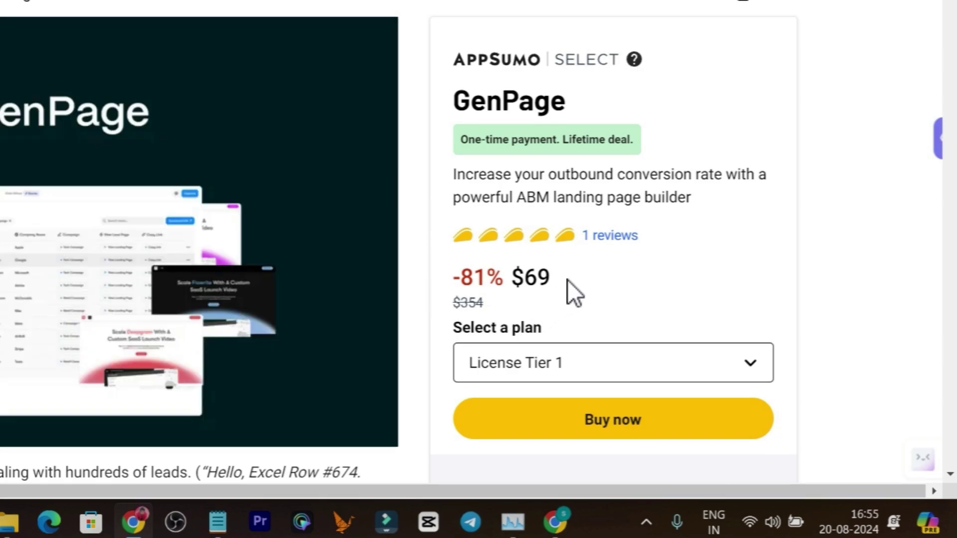
pyautogui.moveTo(561, 284); pyautogui.dragTo(518, 288)
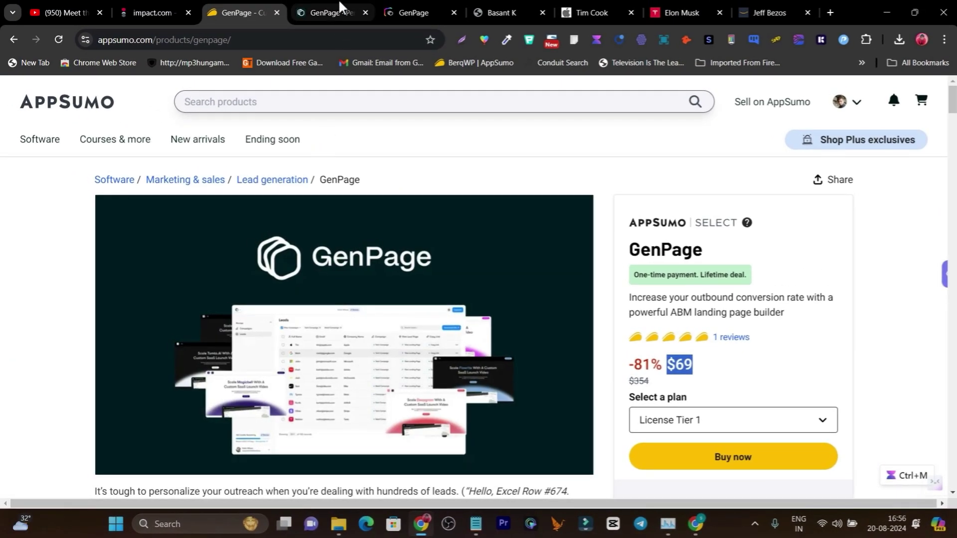
# Close the unsaved Create Campaign form, check the four-lead Leads list, then return to Campaigns.
pyautogui.click(340, 11)
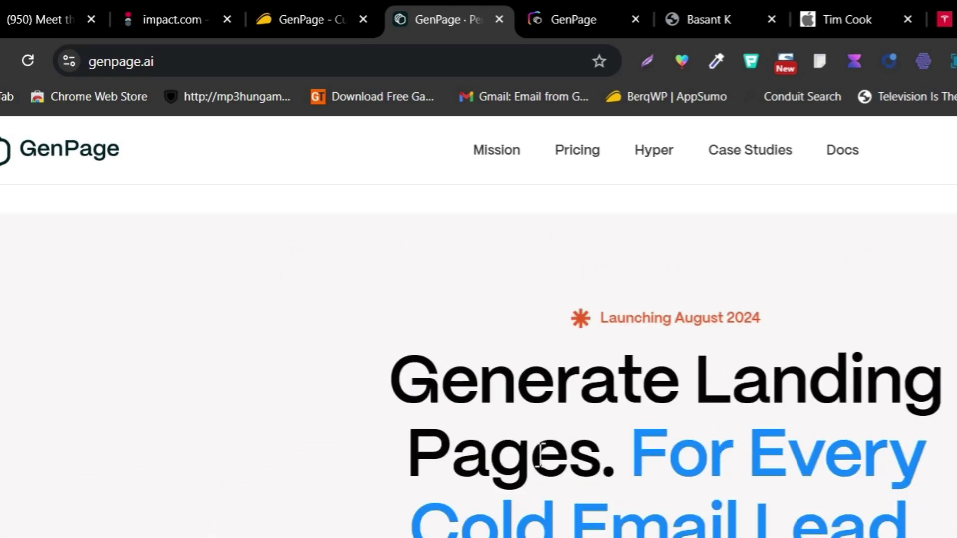
pyautogui.scroll(-3, 777, 438)
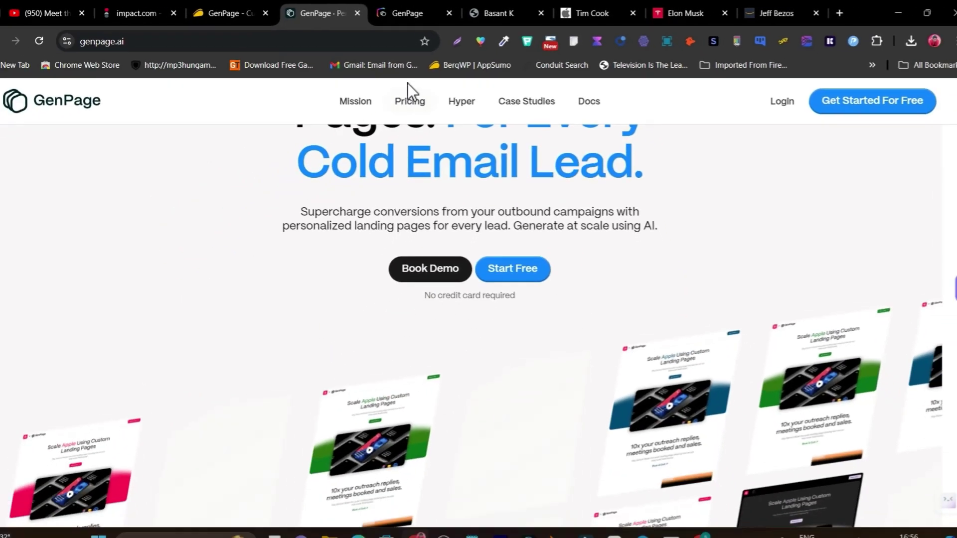
pyautogui.click(319, 19)
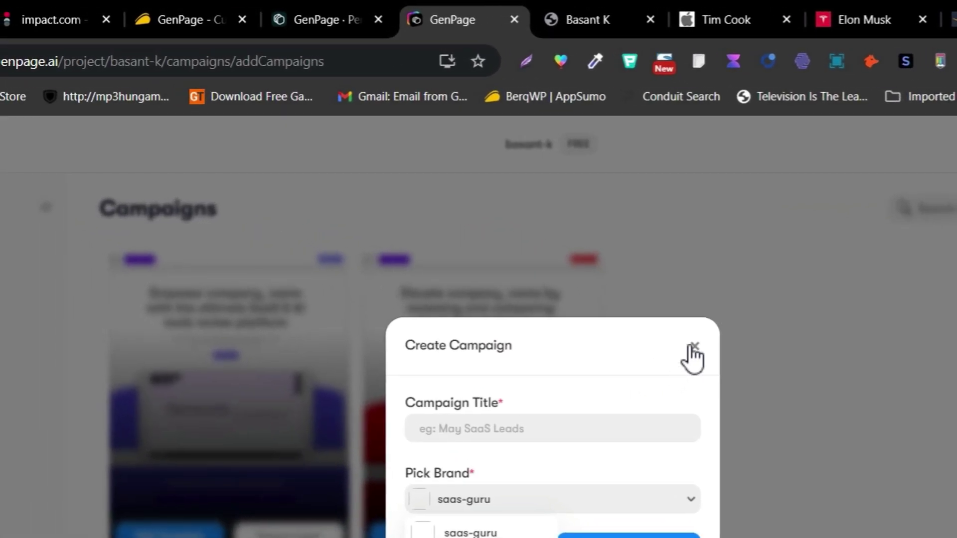
pyautogui.click(613, 320)
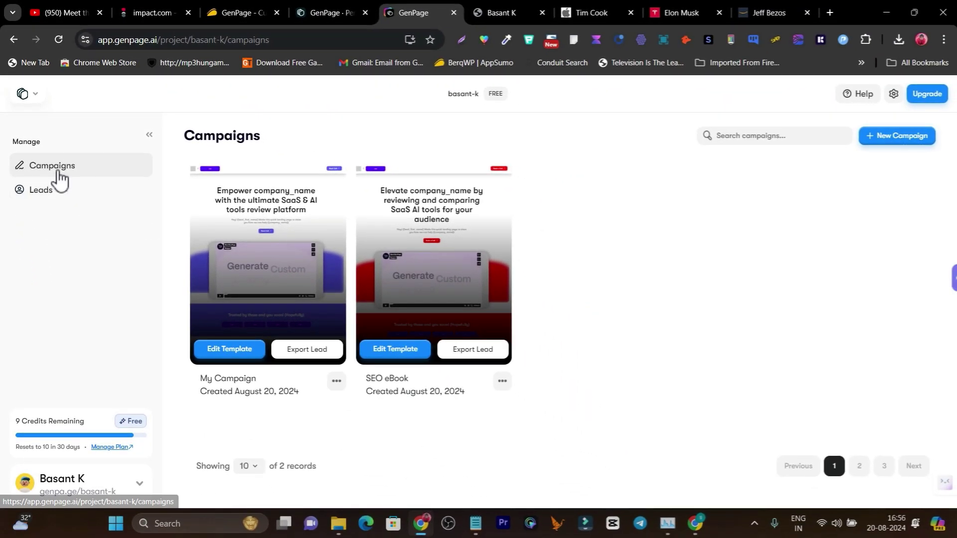
pyautogui.click(52, 193)
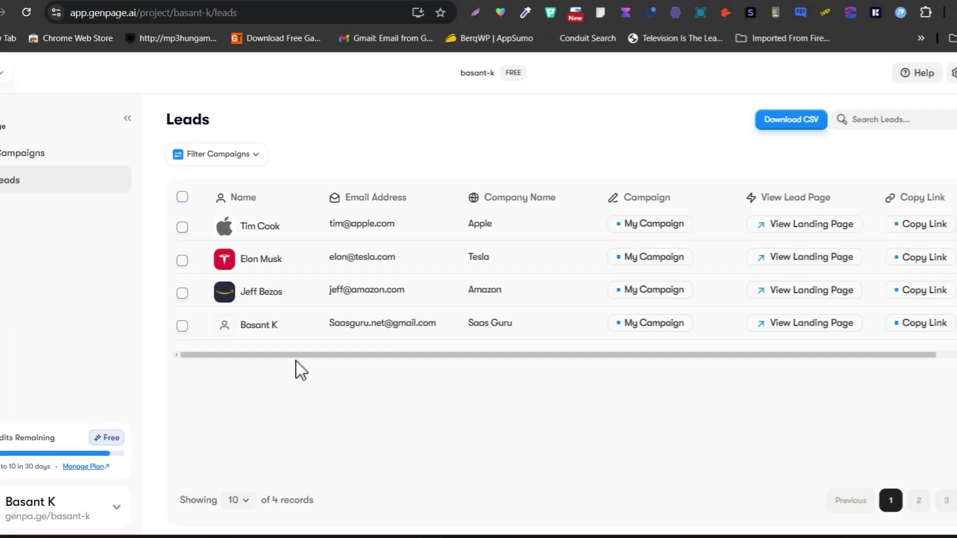
pyautogui.click(26, 158)
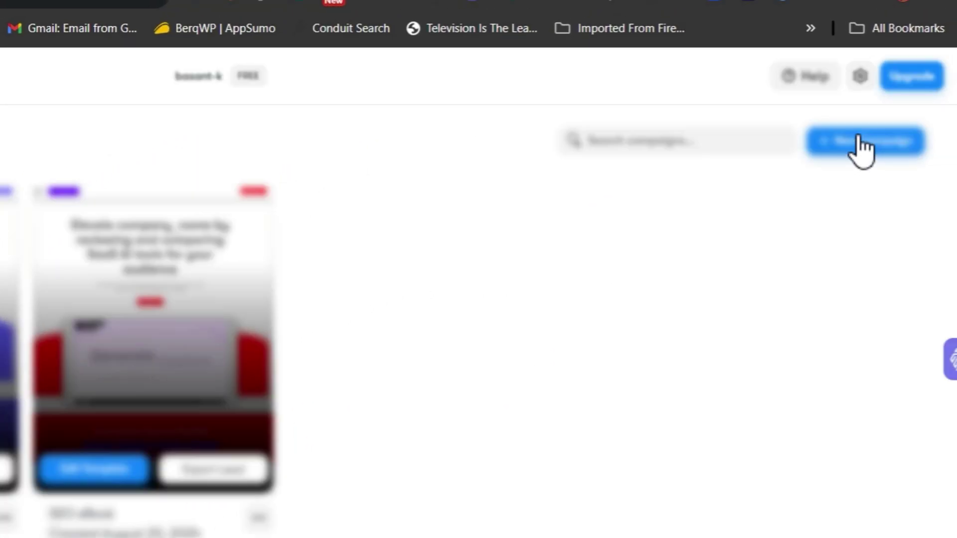
# Create a campaign titled 'SEO guide checklist' with the saas-guru brand.
pyautogui.click(858, 147)
pyautogui.click(713, 352)
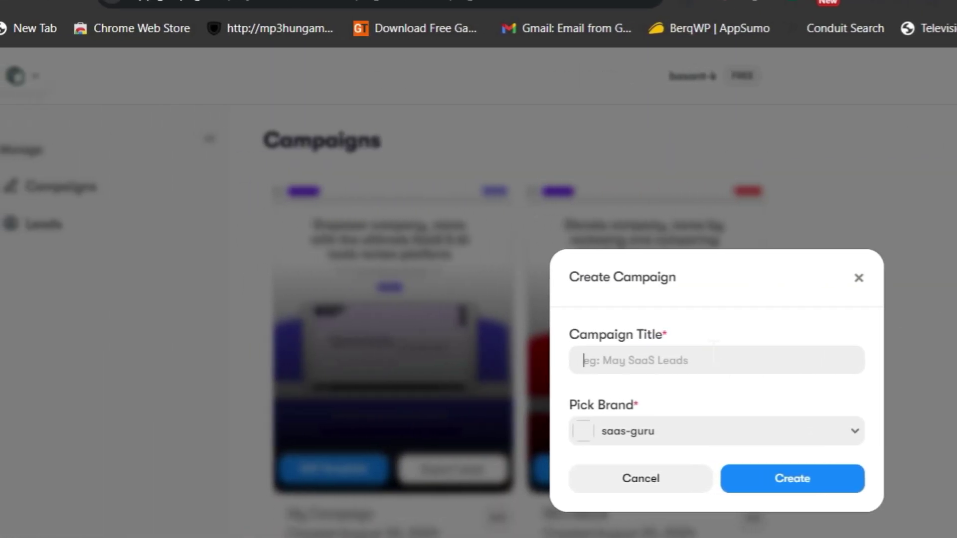
pyautogui.write('SE')
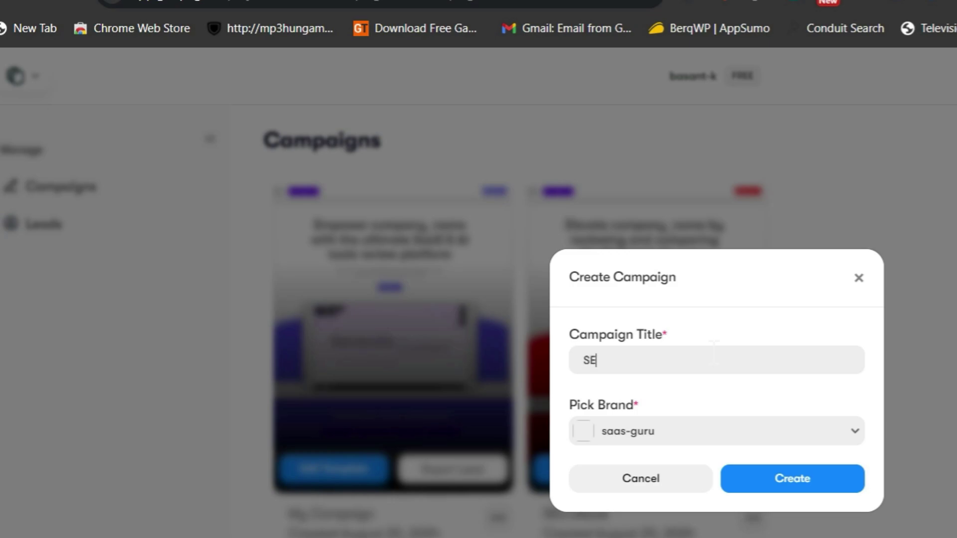
pyautogui.write('O guide checklist')
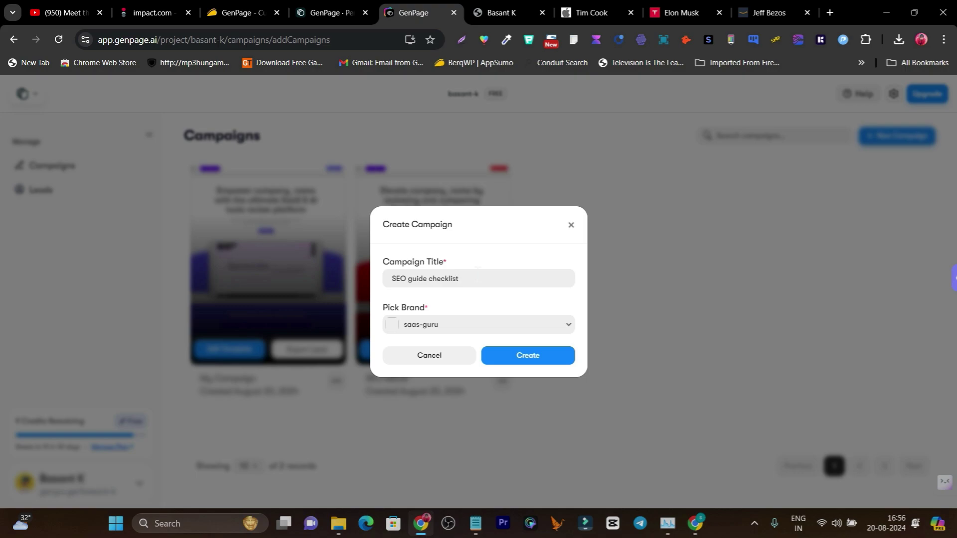
pyautogui.click(456, 326)
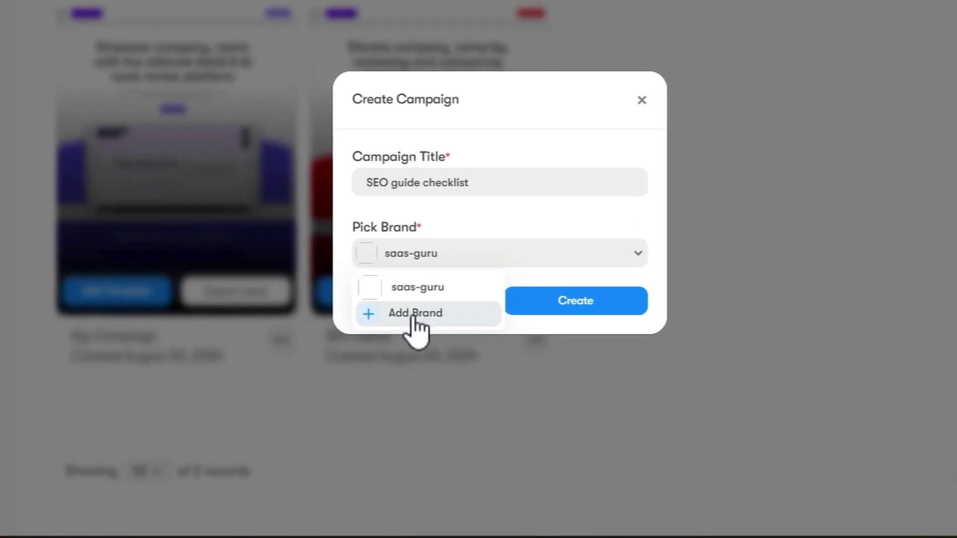
pyautogui.click(536, 228)
pyautogui.click(573, 304)
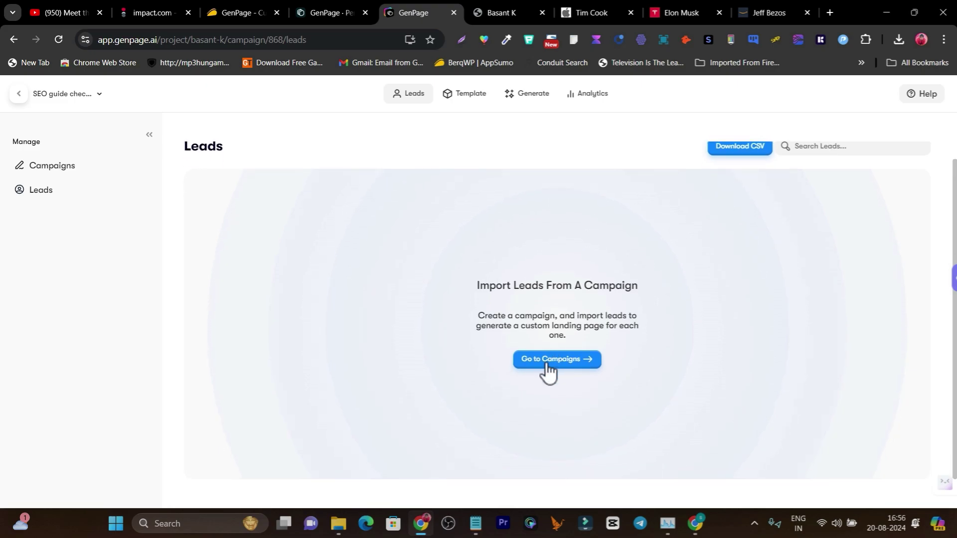
# Open the lead-page template editor for the SEO guide checklist campaign from Leads › Campaigns.
pyautogui.click(44, 192)
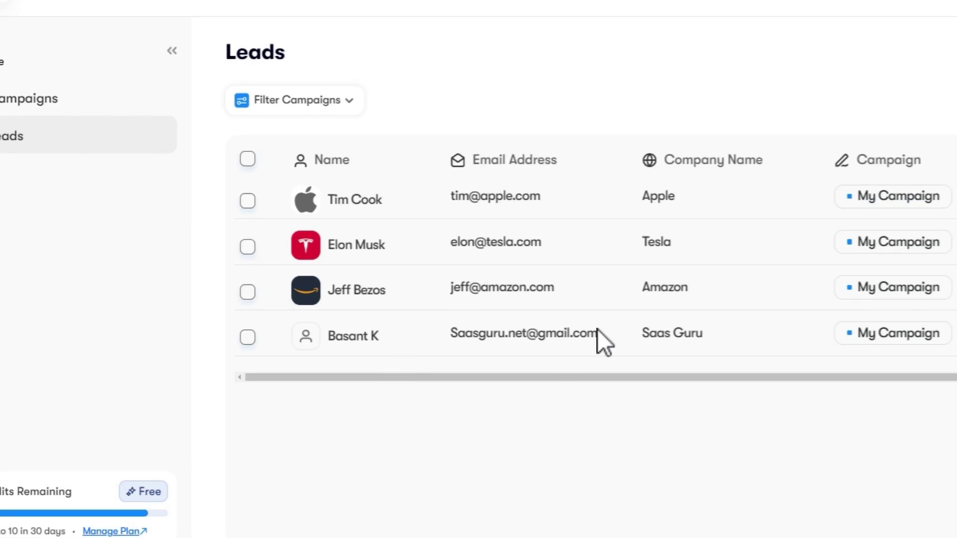
pyautogui.click(34, 51)
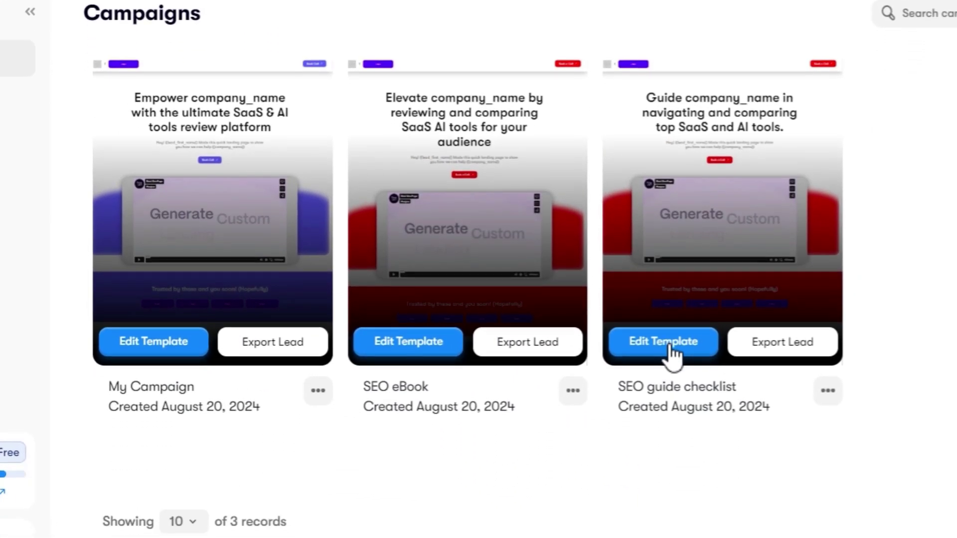
pyautogui.click(677, 406)
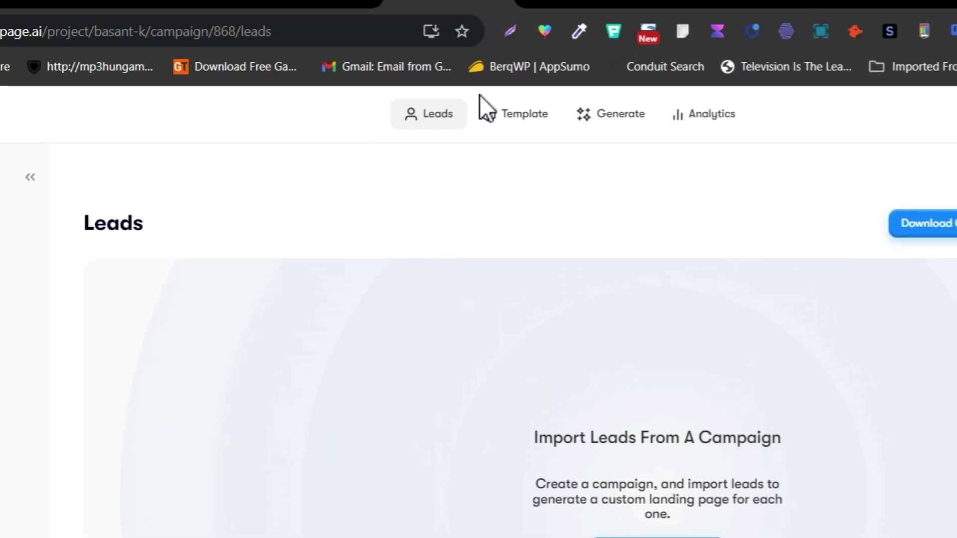
pyautogui.click(516, 144)
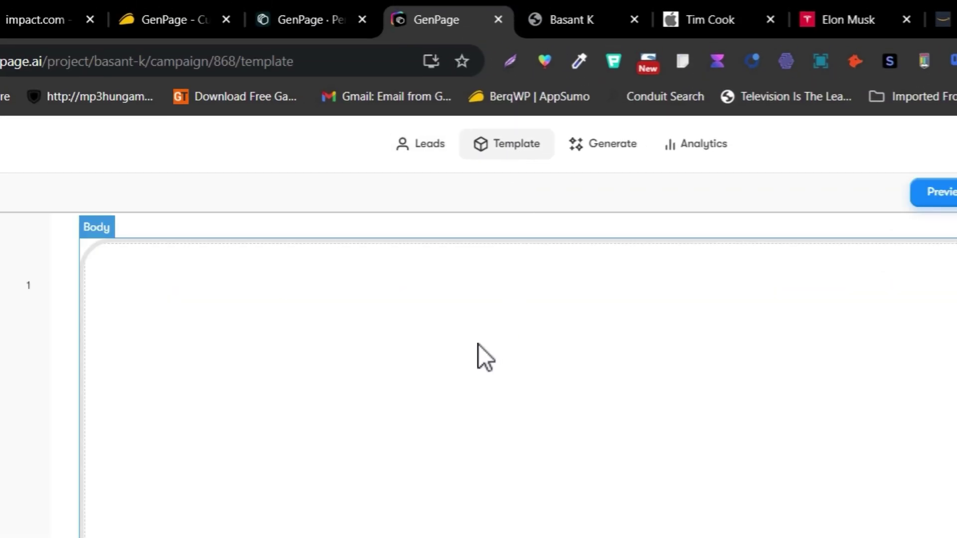
pyautogui.scroll(-5, 336, 451)
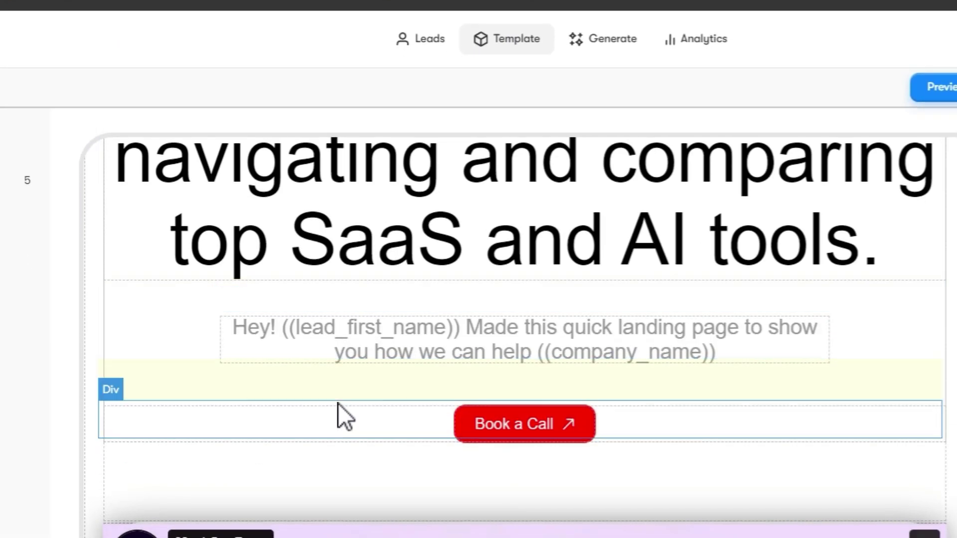
pyautogui.scroll(5, 305, 521)
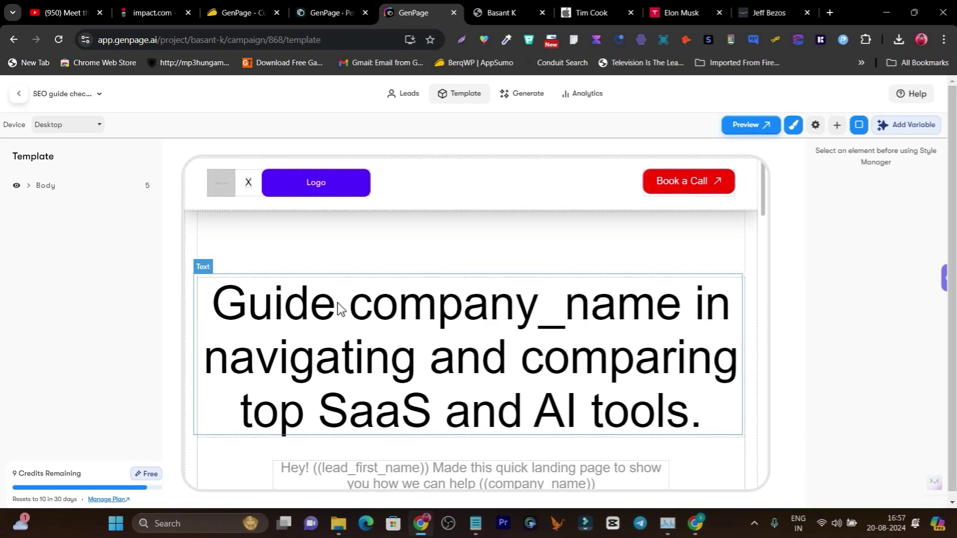
pyautogui.click(337, 303)
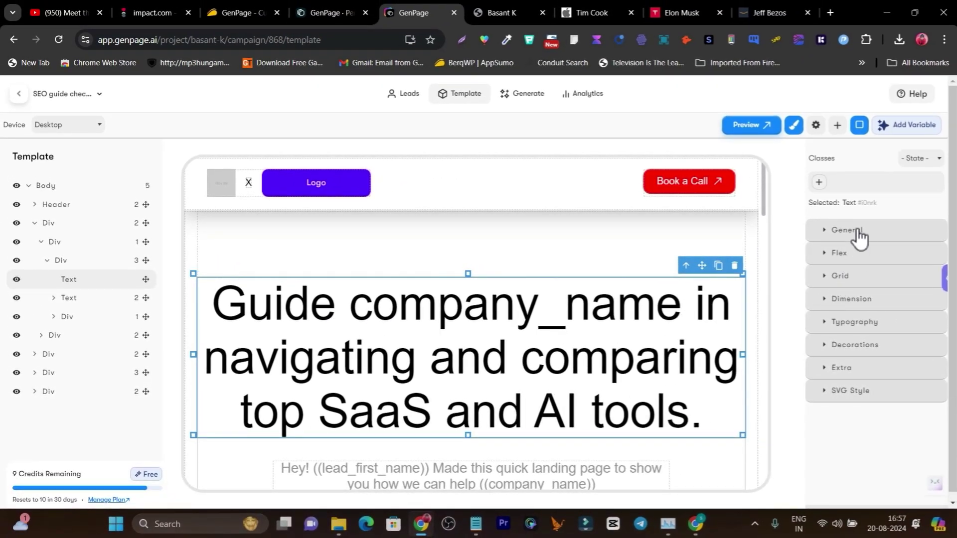
pyautogui.click(847, 230)
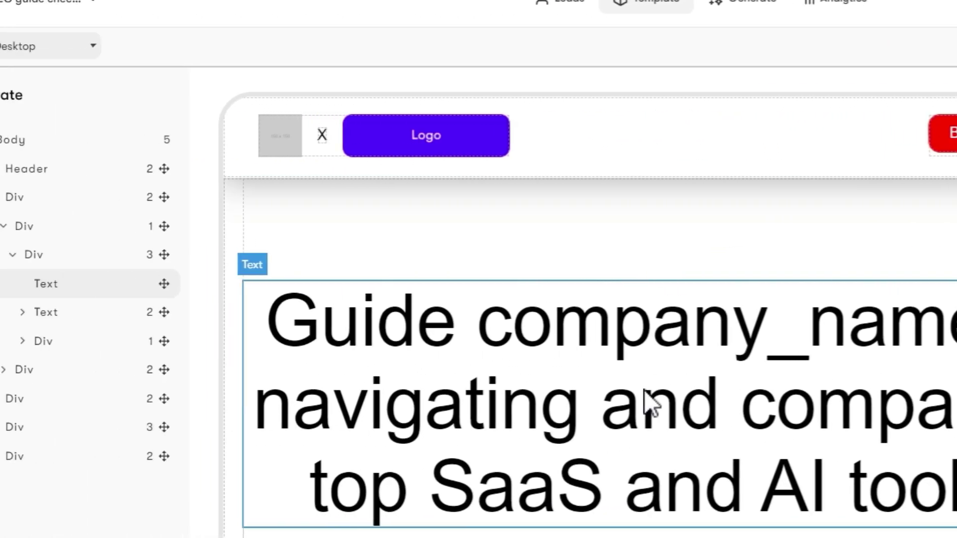
pyautogui.doubleClick(23, 319)
pyautogui.press('Left')
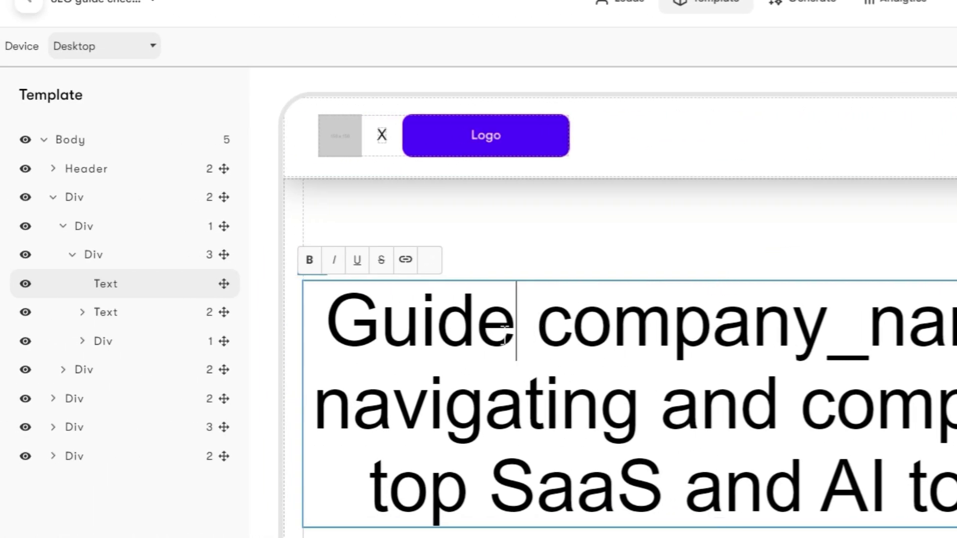
pyautogui.press('BackSpace')
pyautogui.press('BackSpace')
pyautogui.press('BackSpace')
pyautogui.press('BackSpace')
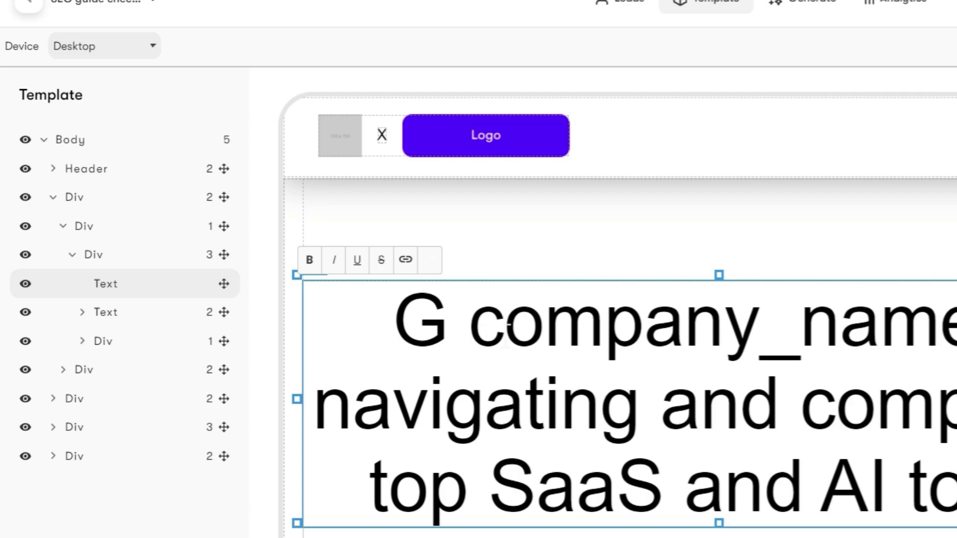
pyautogui.press('BackSpace')
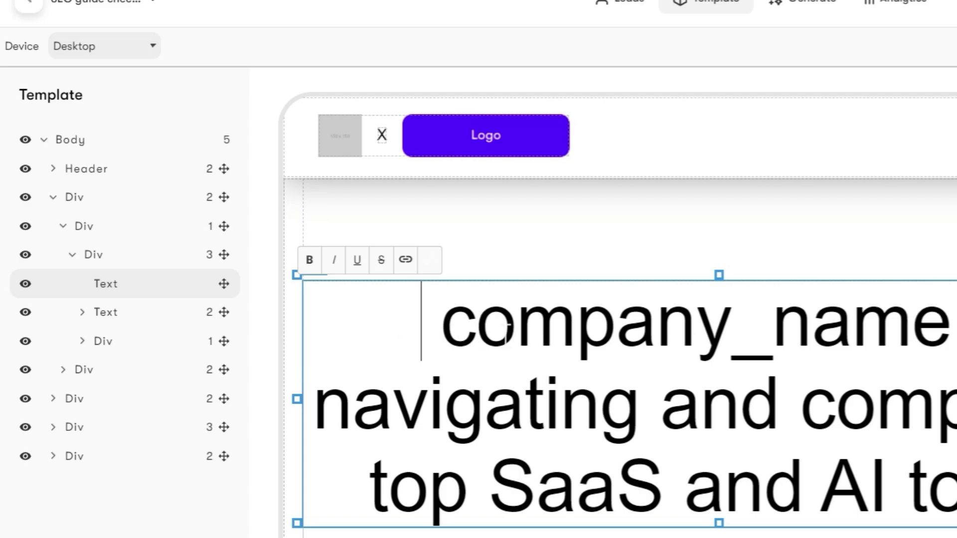
pyautogui.write('Guide')
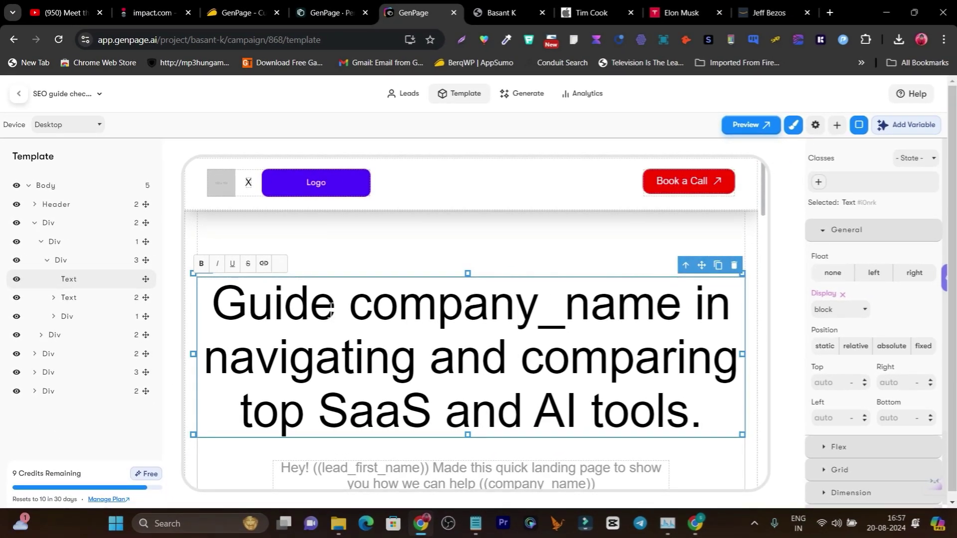
pyautogui.scroll(-4, 377, 299)
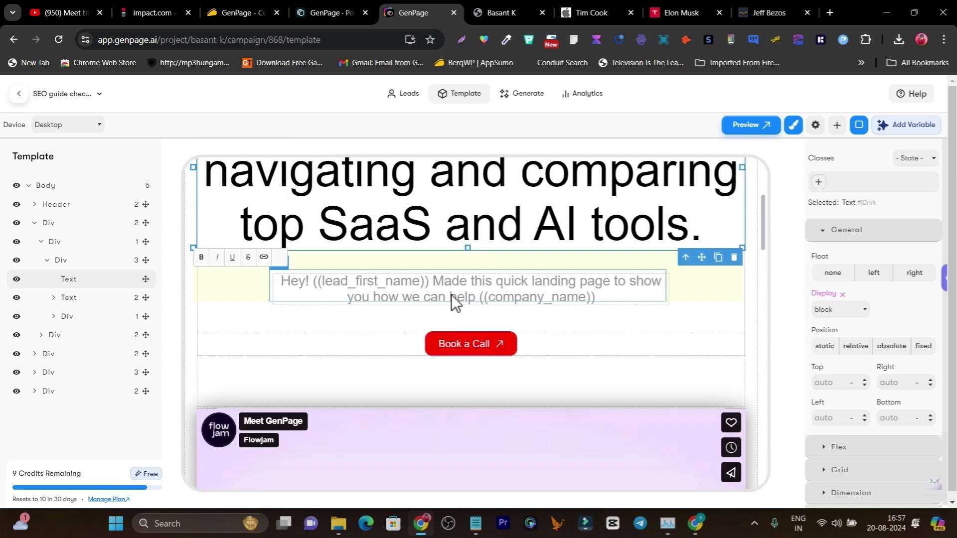
pyautogui.click(531, 346)
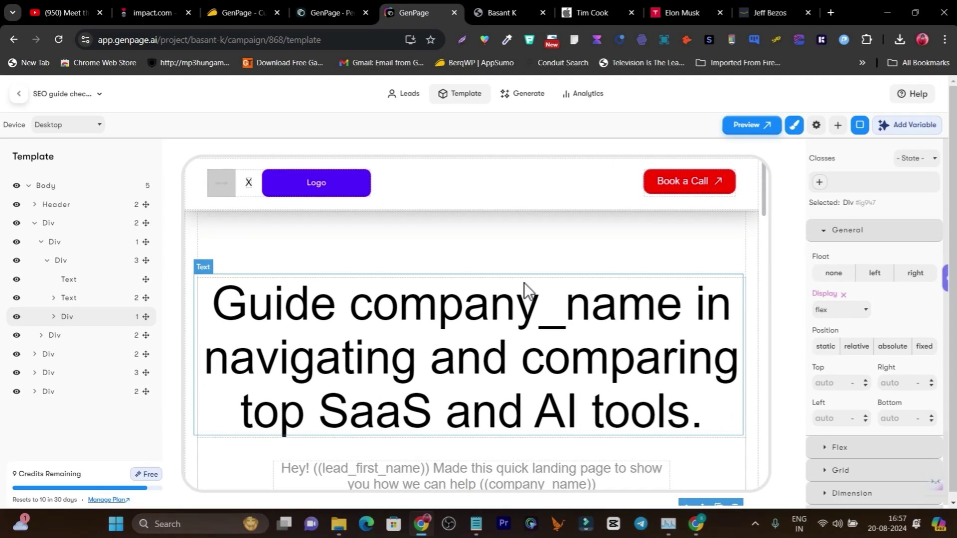
pyautogui.click(354, 319)
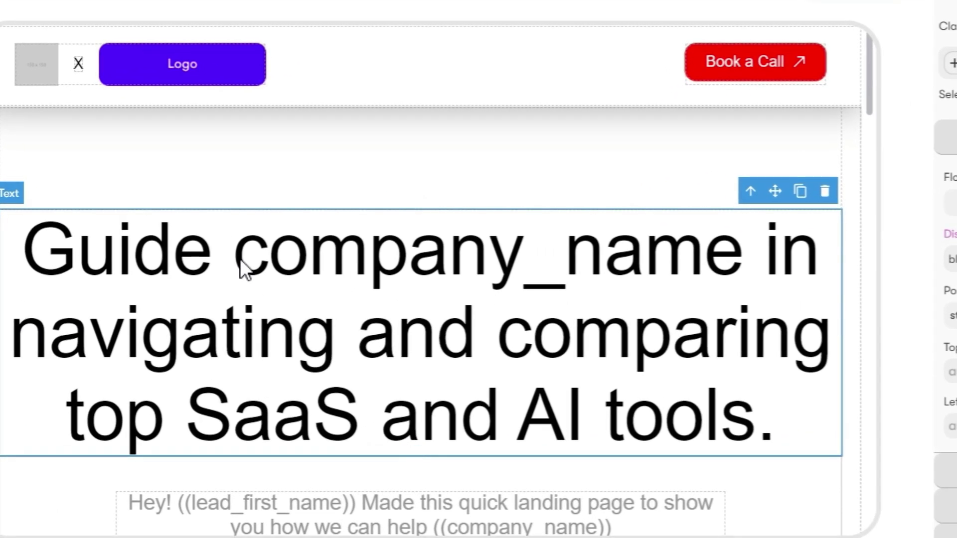
pyautogui.click(372, 322)
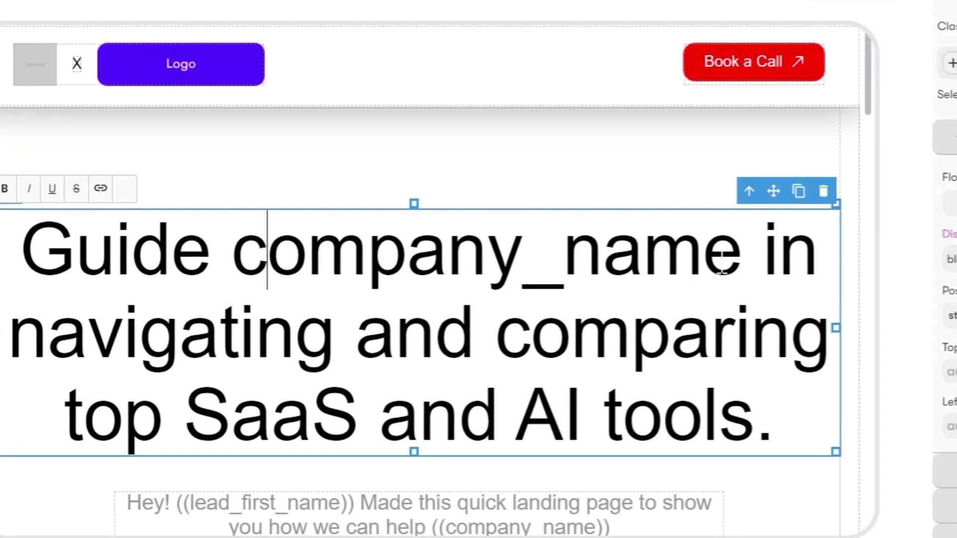
pyautogui.moveTo(744, 256); pyautogui.dragTo(231, 279)
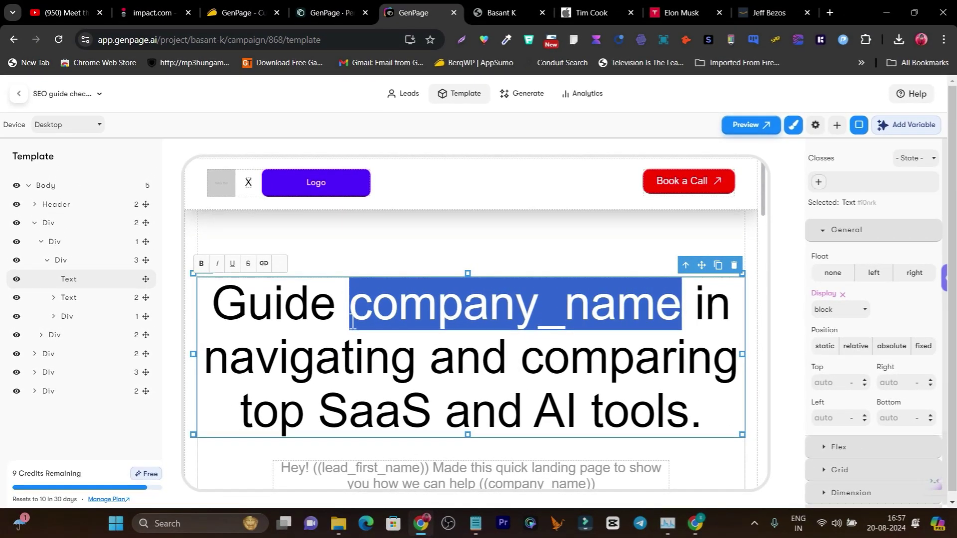
pyautogui.scroll(-1, 354, 322)
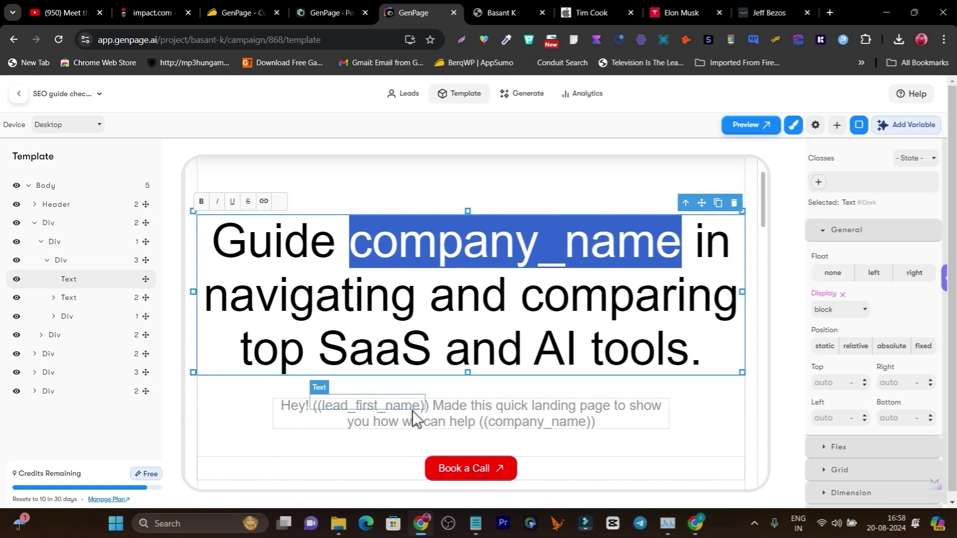
pyautogui.click(903, 126)
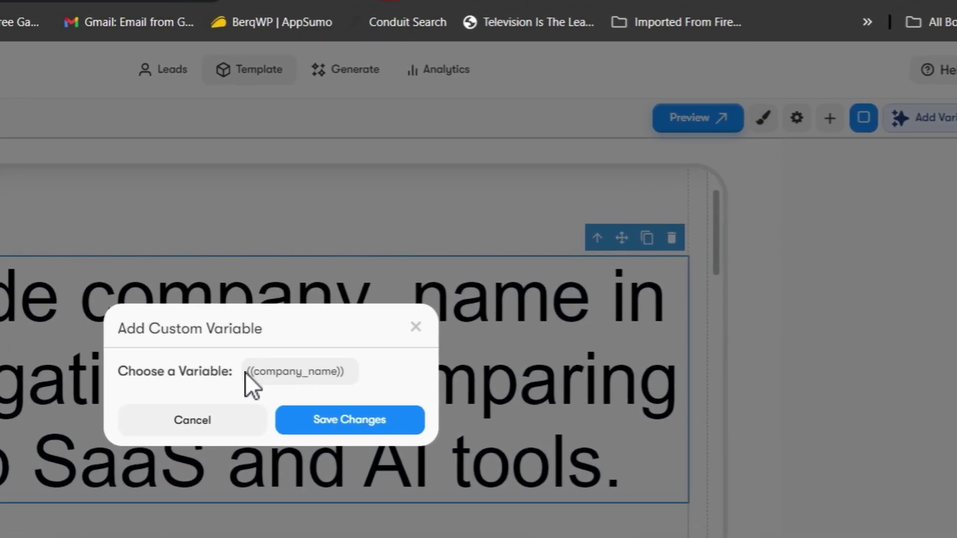
pyautogui.click(304, 374)
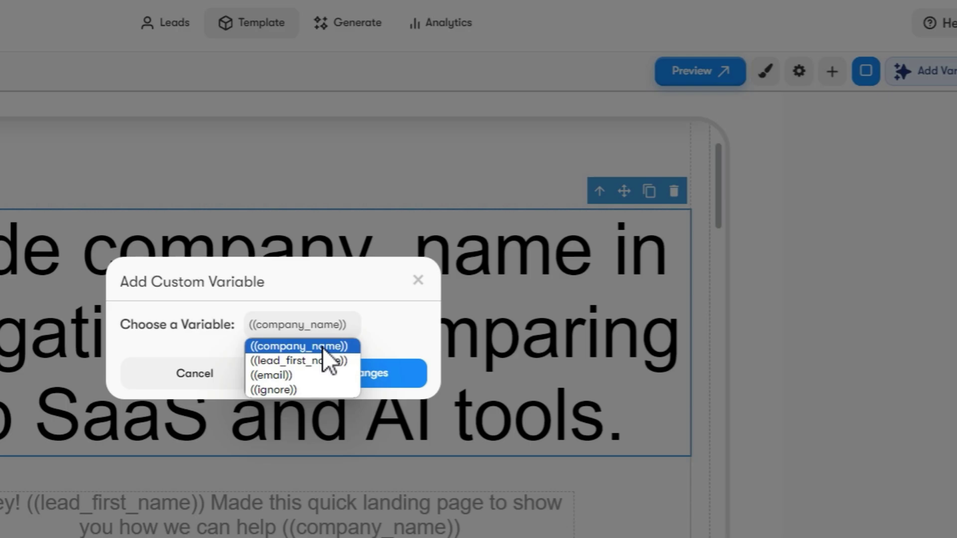
pyautogui.click(369, 344)
pyautogui.click(417, 280)
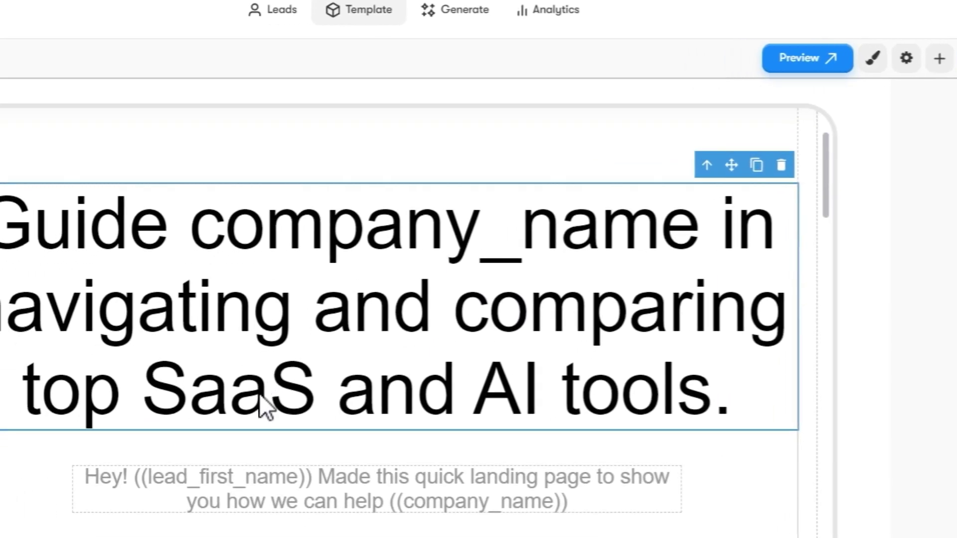
# Add a Horizontal Section block from the elements panel below the hero heading.
pyautogui.scroll(-5, 259, 393)
pyautogui.scroll(-8, 200, 299)
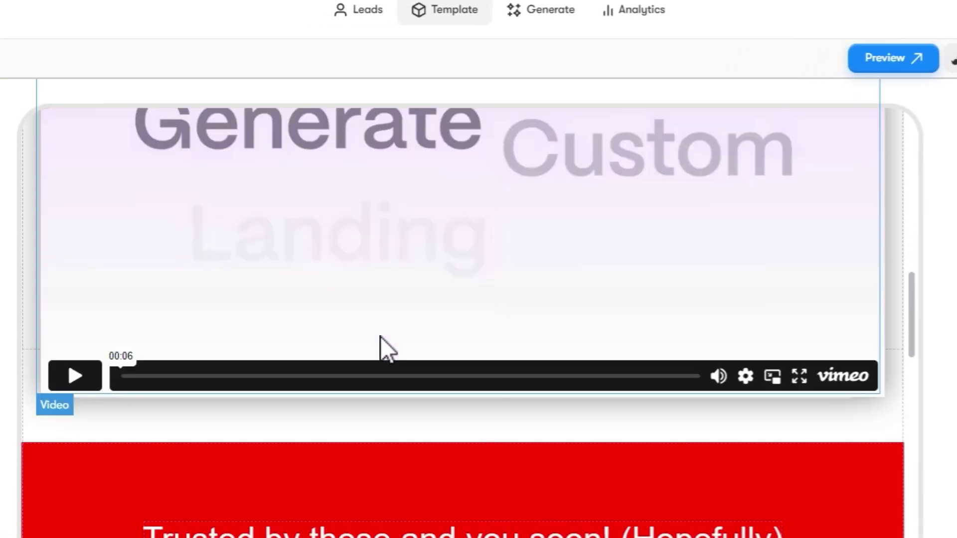
pyautogui.scroll(6, 260, 332)
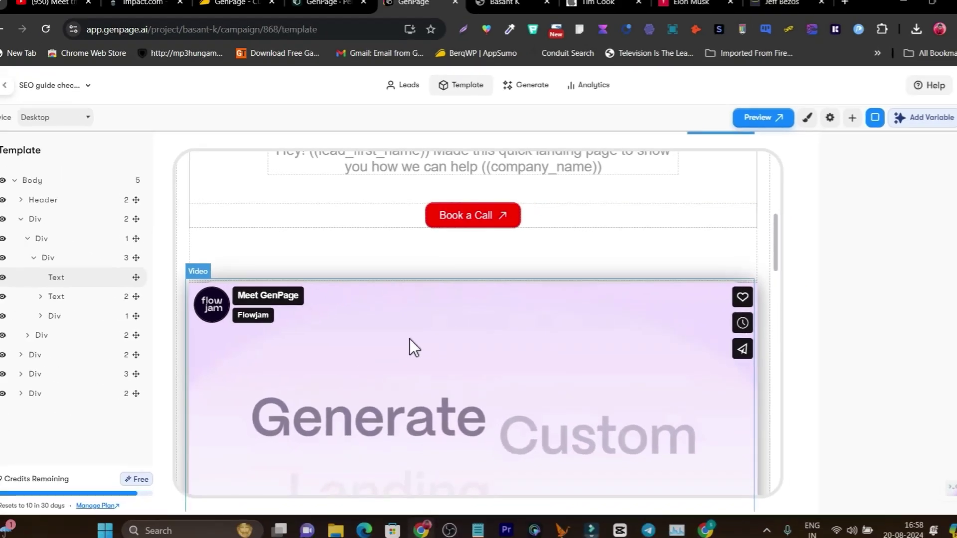
pyautogui.scroll(-3, 390, 397)
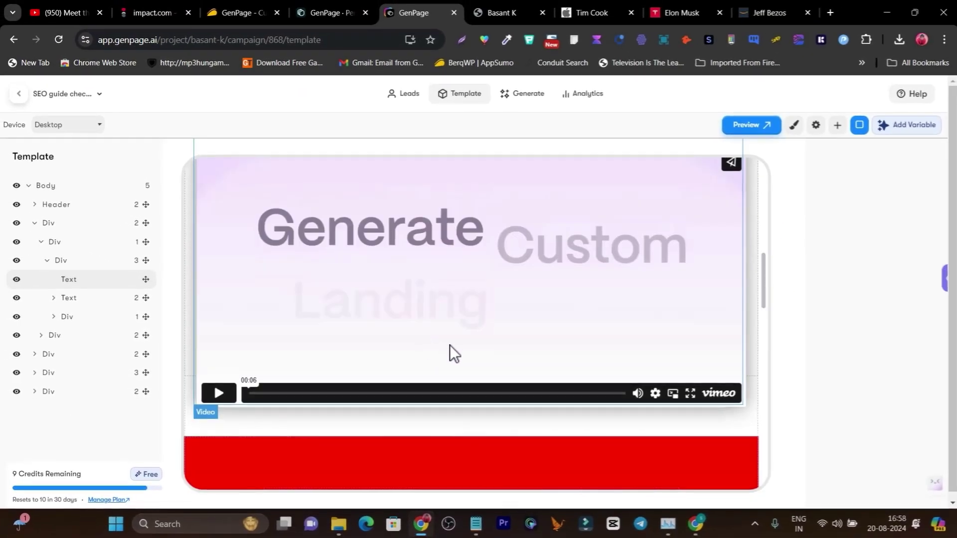
pyautogui.scroll(5, 481, 397)
pyautogui.scroll(-10, 514, 344)
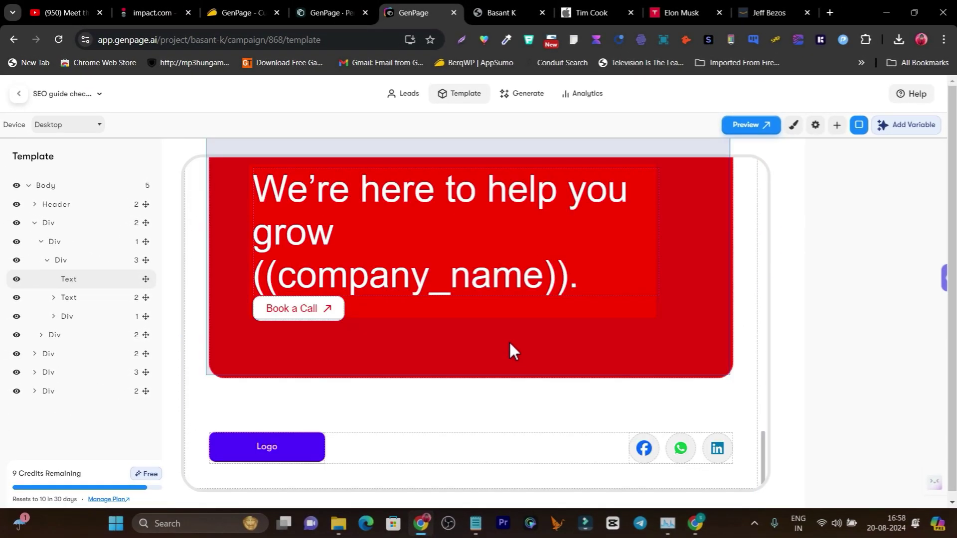
pyautogui.scroll(2, 512, 349)
pyautogui.scroll(6, 531, 349)
pyautogui.scroll(-5, 531, 344)
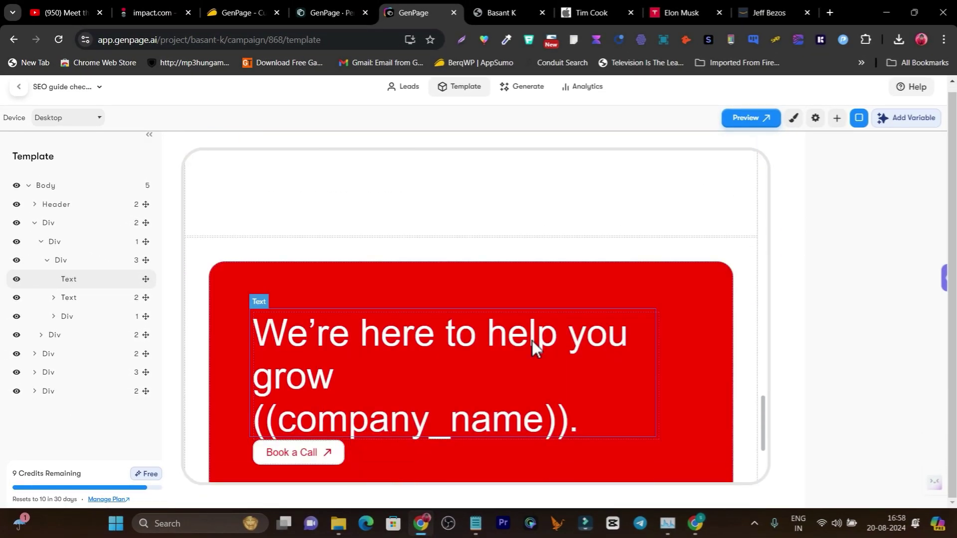
pyautogui.scroll(5, 596, 350)
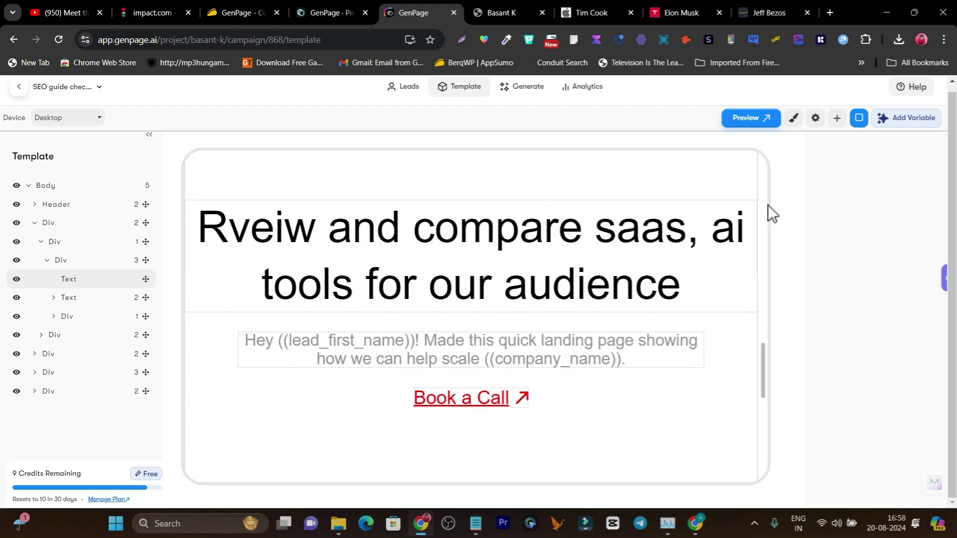
pyautogui.click(837, 118)
pyautogui.scroll(-3, 857, 274)
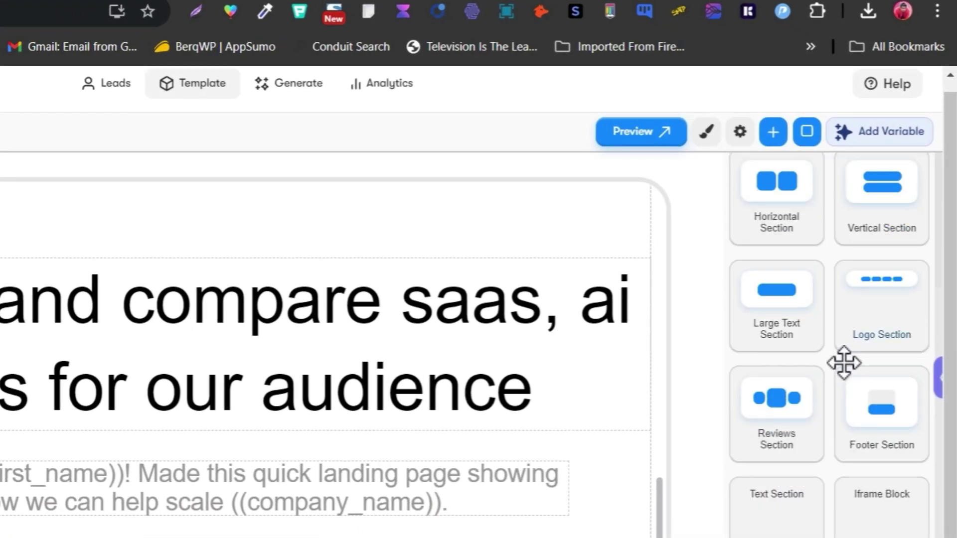
pyautogui.scroll(-1, 837, 424)
pyautogui.scroll(5, 802, 498)
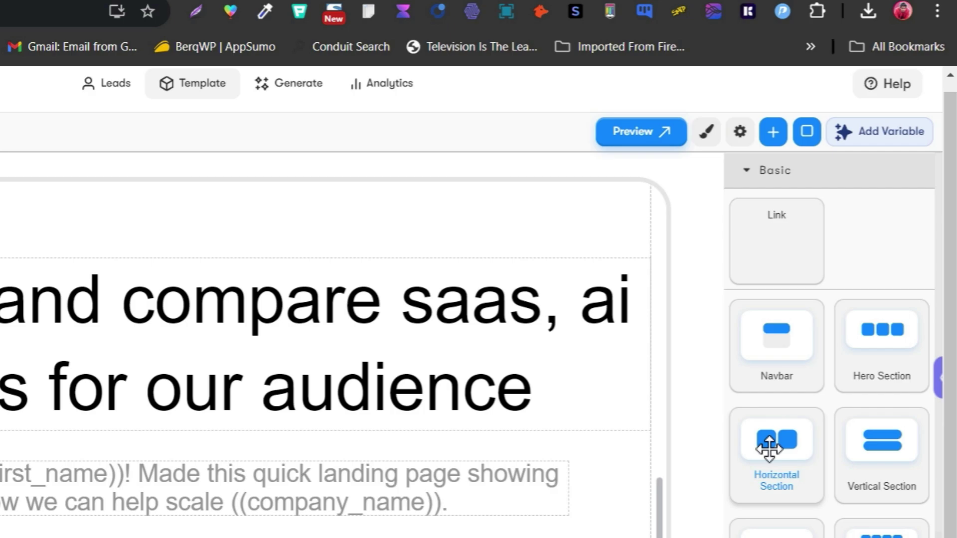
pyautogui.moveTo(769, 449); pyautogui.dragTo(189, 423)
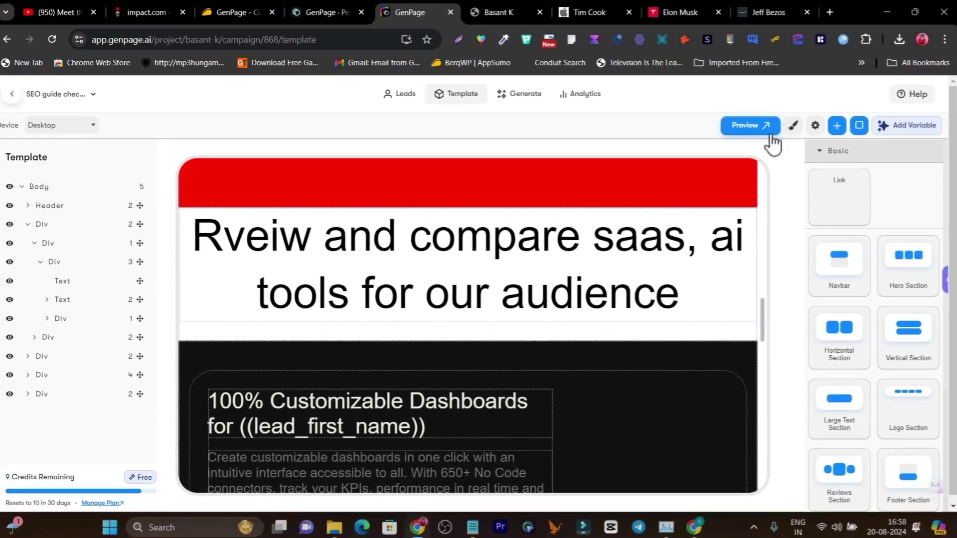
# Preview the edited lead page in a new tab and scroll through it.
pyautogui.click(707, 135)
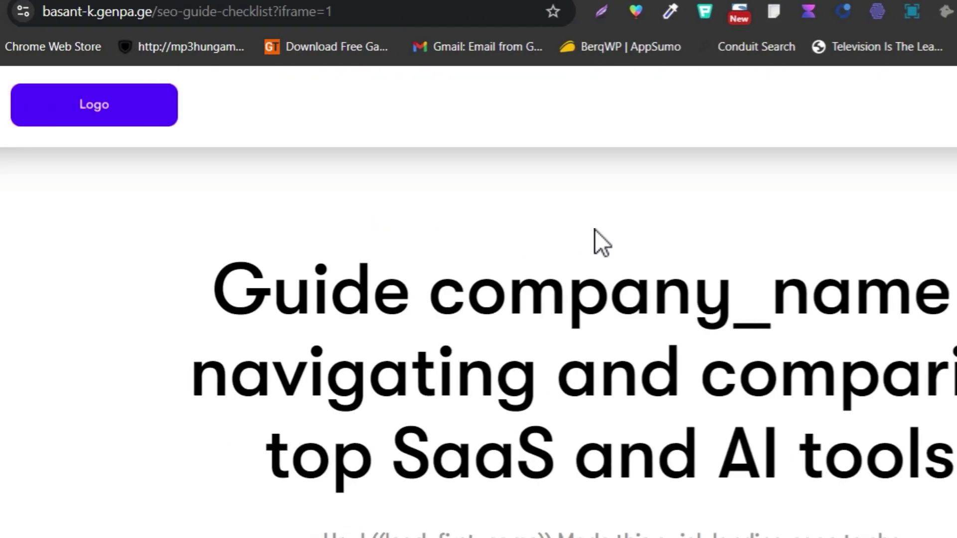
pyautogui.scroll(-5, 319, 424)
pyautogui.scroll(-15, 343, 457)
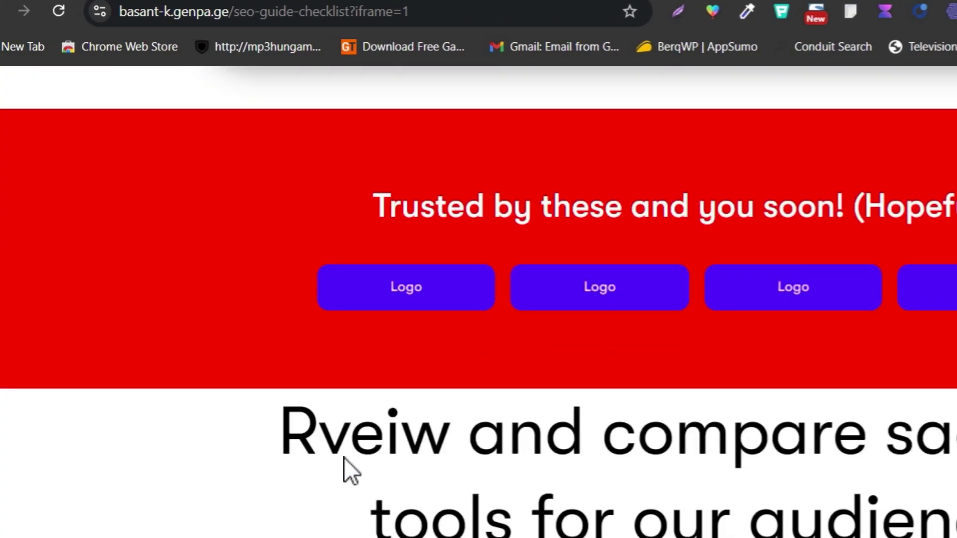
pyautogui.scroll(15, 343, 464)
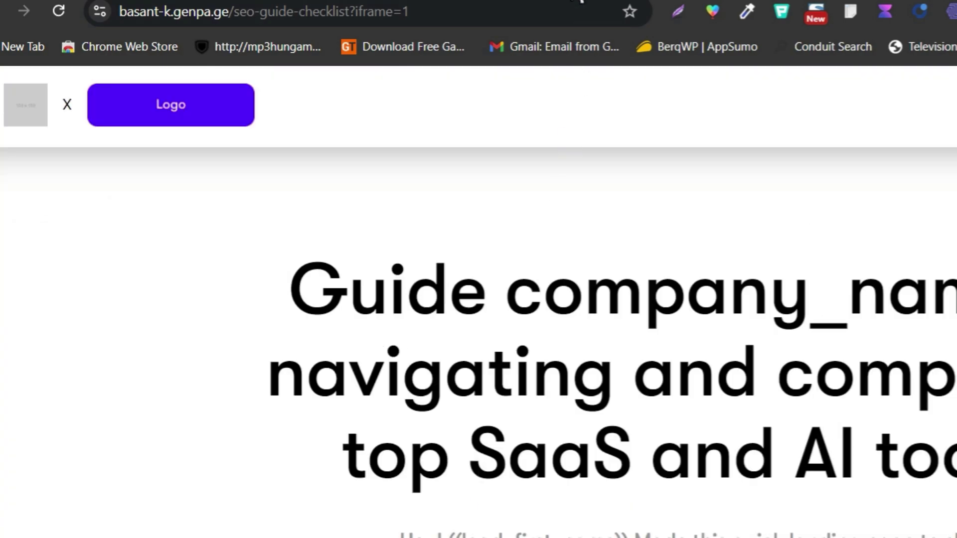
# Close the preview, hide the template's dashed block outlines, and go to Generate.
pyautogui.hotkey('ctrl', 'w')
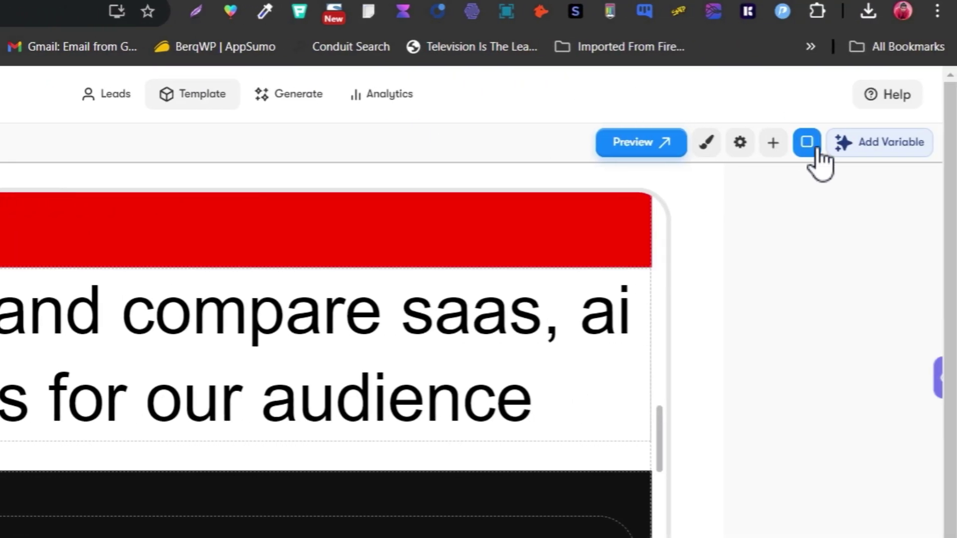
pyautogui.click(807, 143)
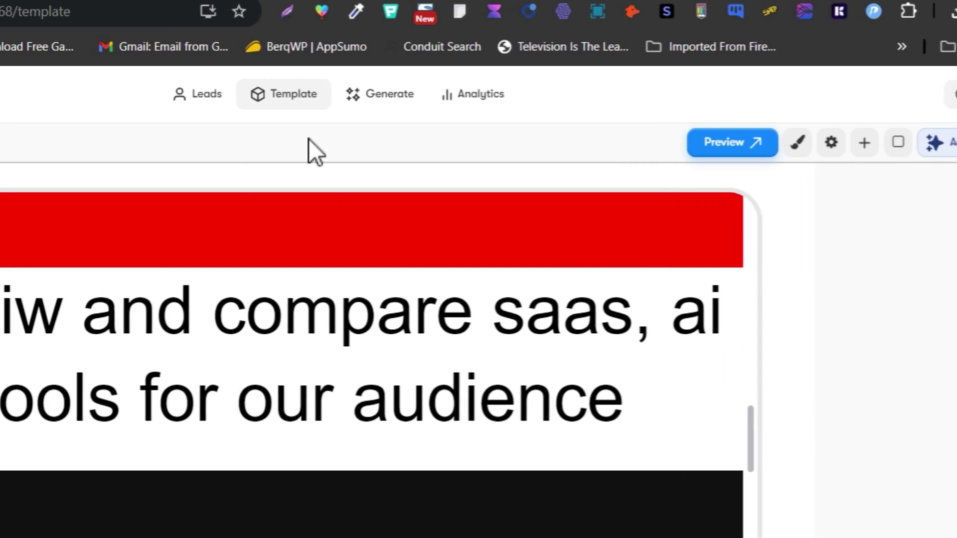
pyautogui.click(384, 96)
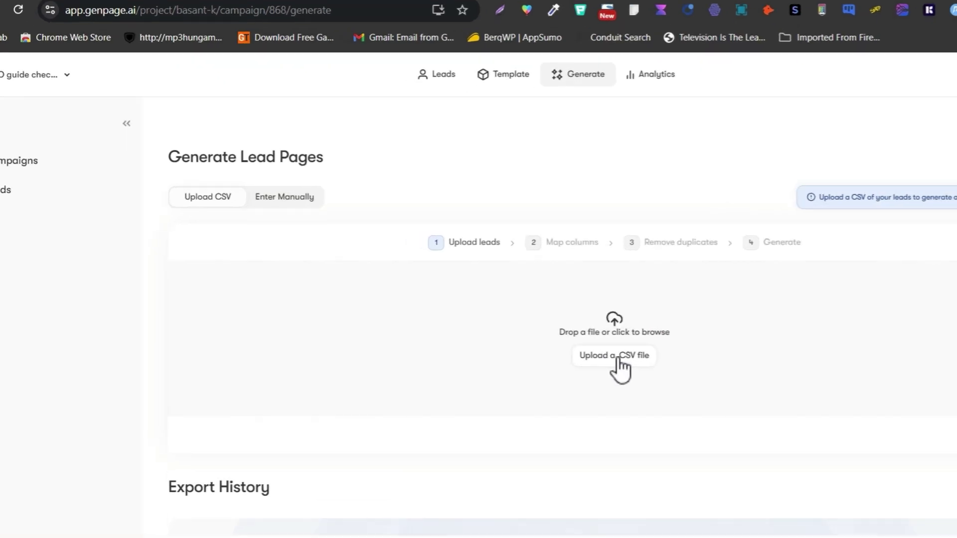
# Upload the leads.csv file to the campaign.
pyautogui.click(563, 333)
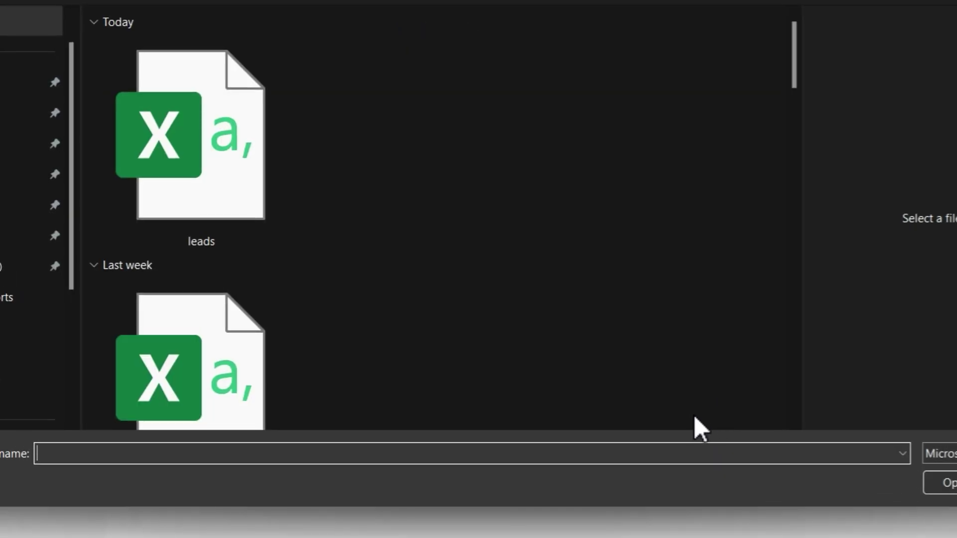
pyautogui.click(261, 204)
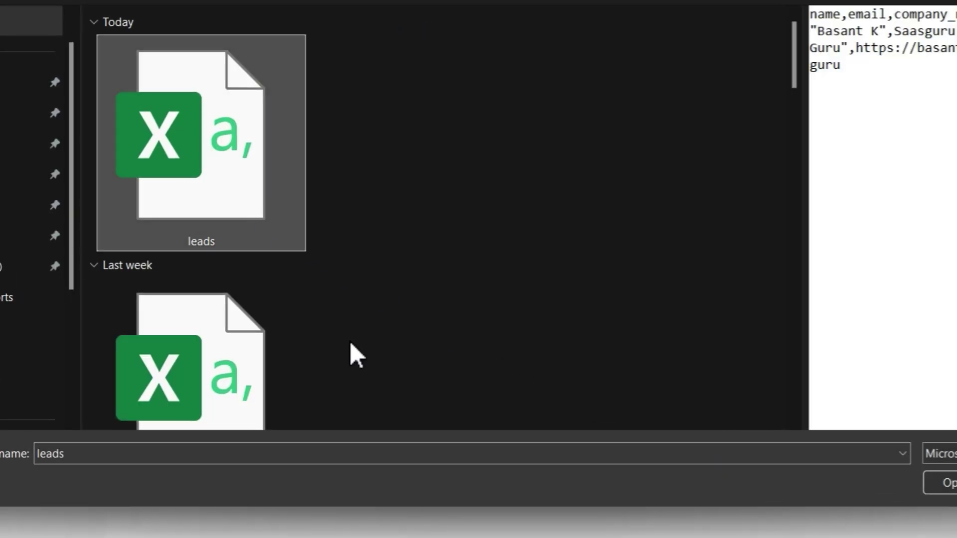
pyautogui.click(950, 483)
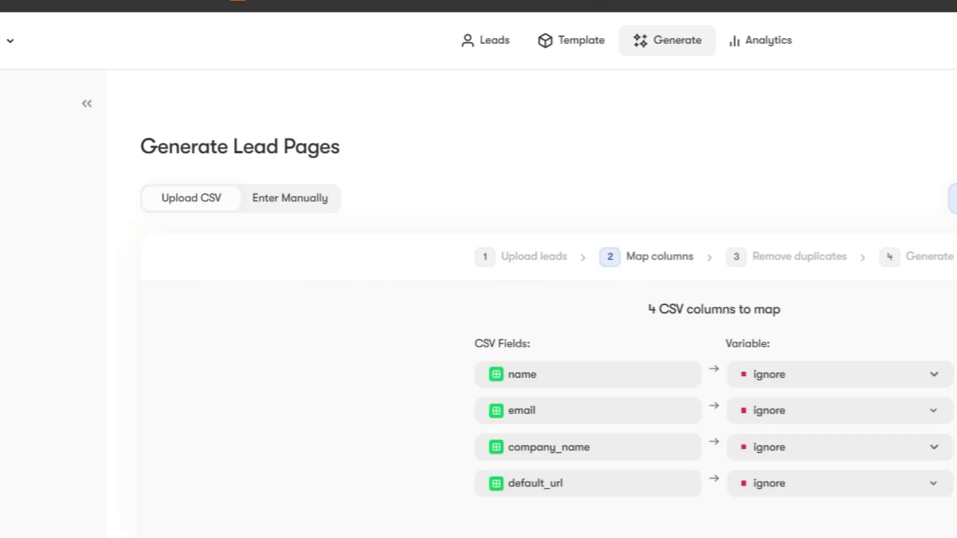
# Accept the column mapping and duplicate removal to reach generation, then view the campaign's leads.
pyautogui.scroll(-4, 626, 391)
pyautogui.scroll(4, 598, 406)
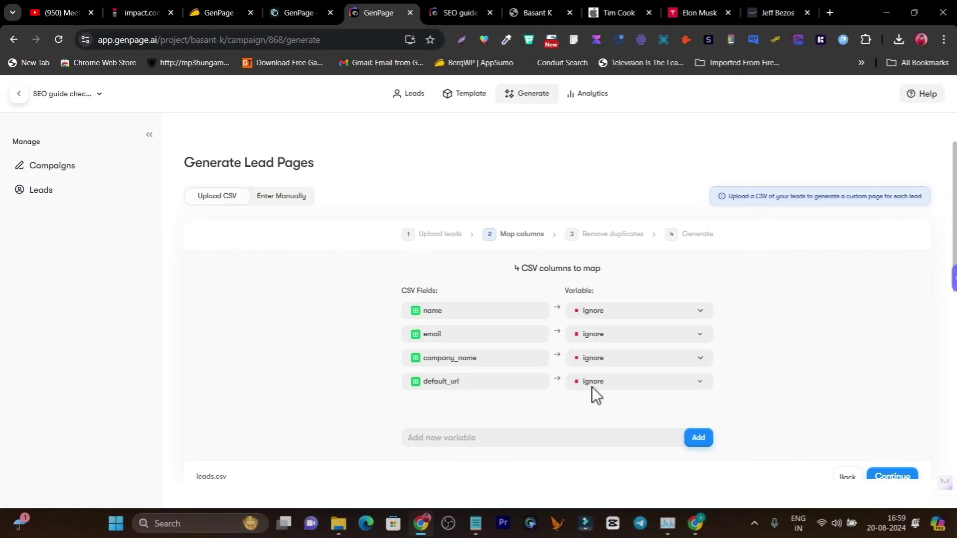
pyautogui.scroll(-1, 552, 354)
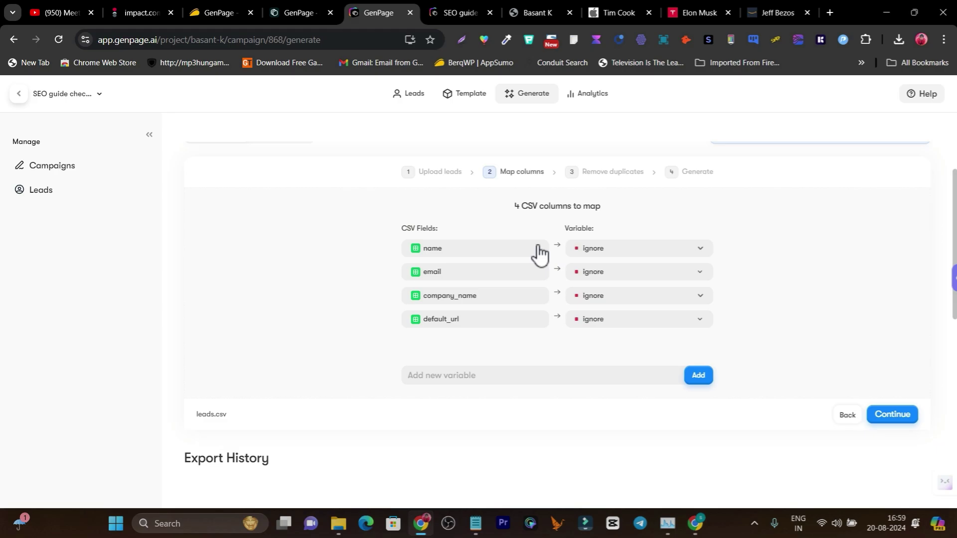
pyautogui.click(891, 418)
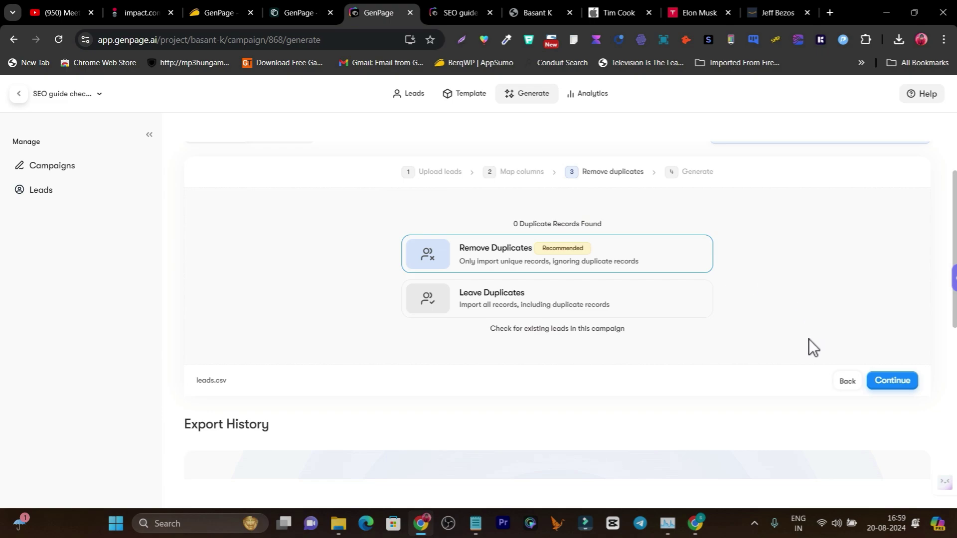
pyautogui.click(895, 381)
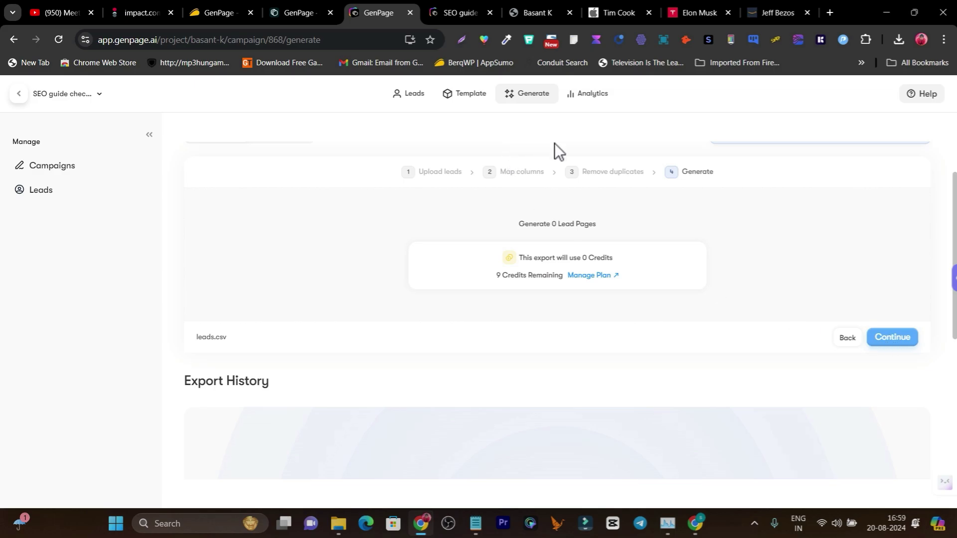
pyautogui.click(411, 96)
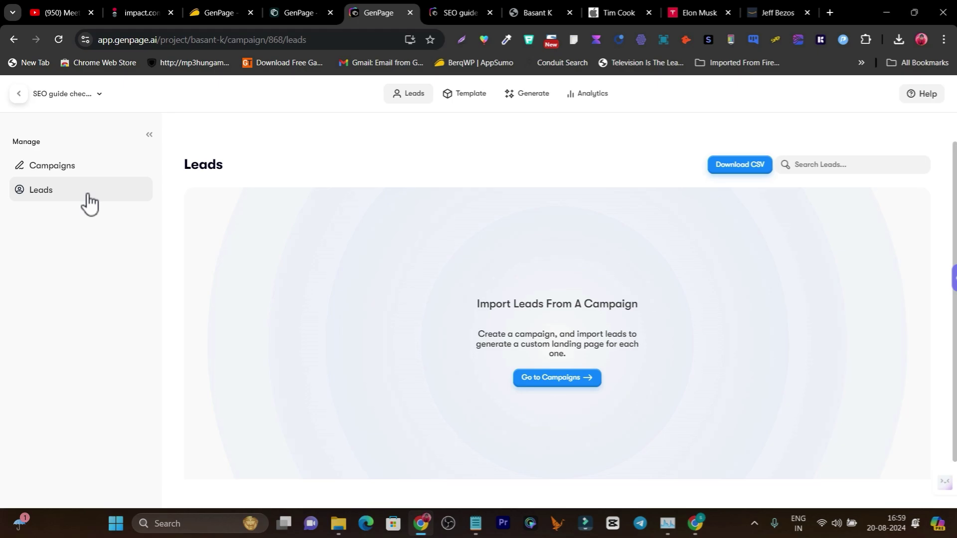
# Show all project leads, then switch to the AppSumo GenPage deal page ($69 License Tier 1).
pyautogui.click(29, 196)
pyautogui.moveTo(199, 210)
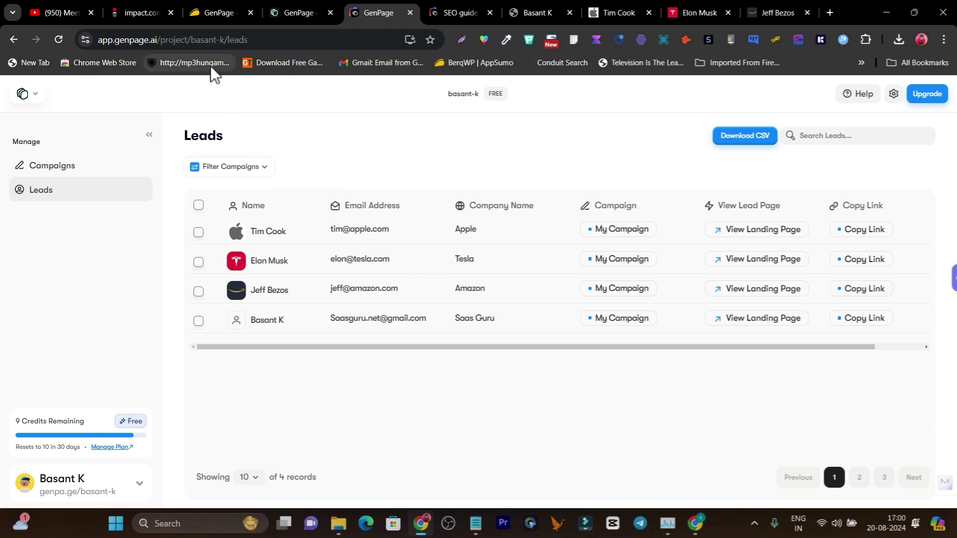
pyautogui.click(215, 12)
pyautogui.scroll(-10, 682, 172)
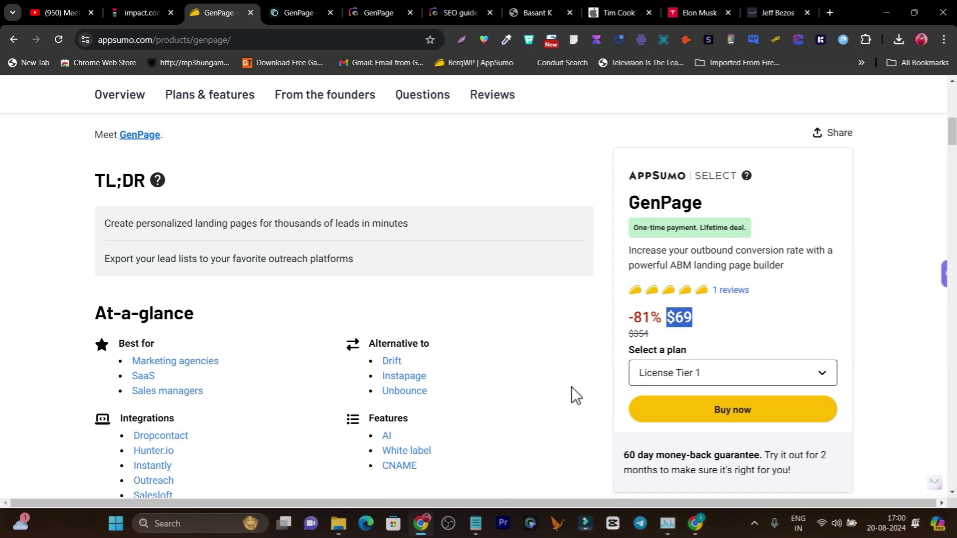
pyautogui.scroll(5, 572, 388)
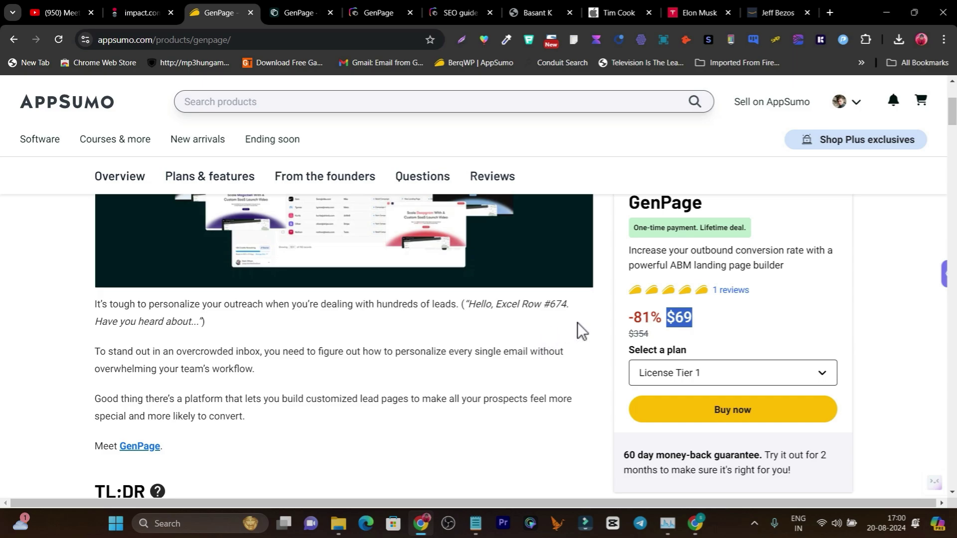
pyautogui.scroll(4, 577, 321)
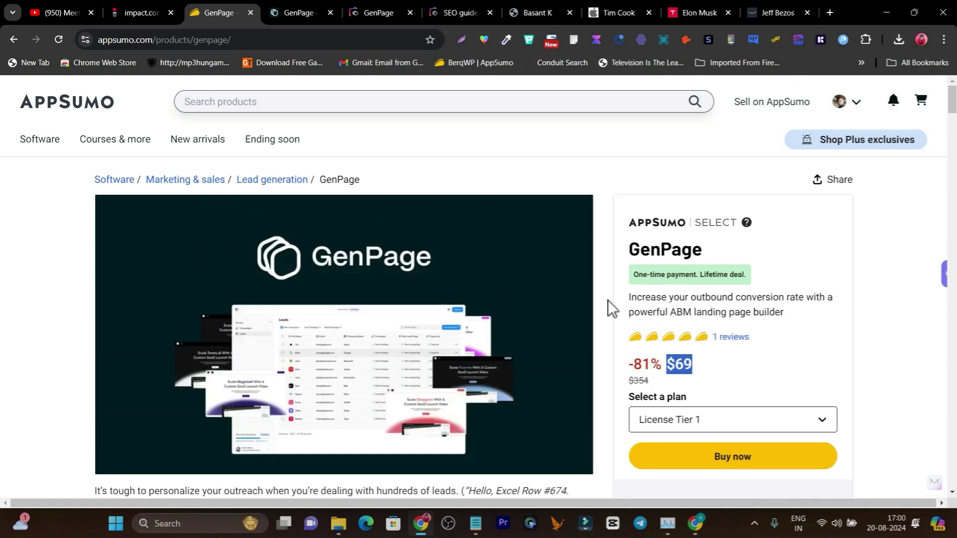
pyautogui.scroll(-4, 608, 279)
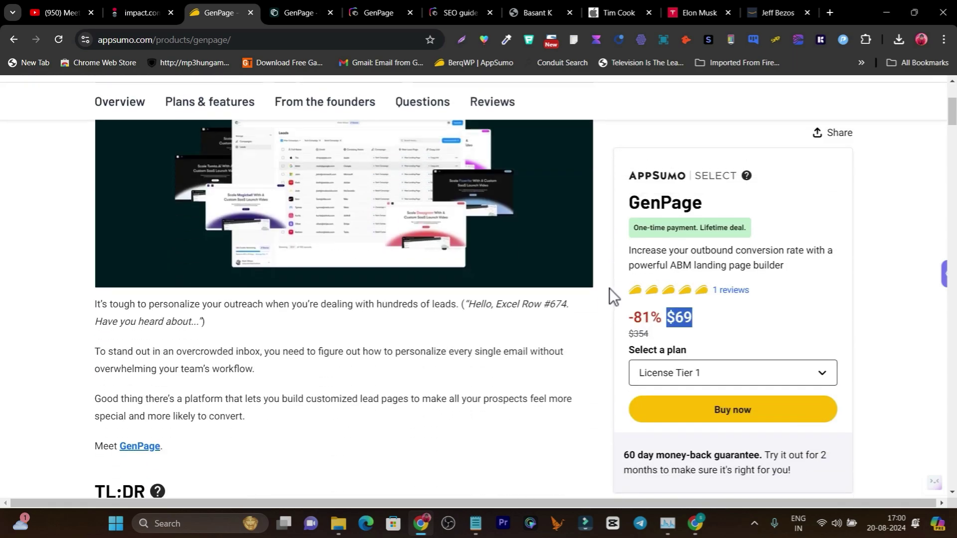